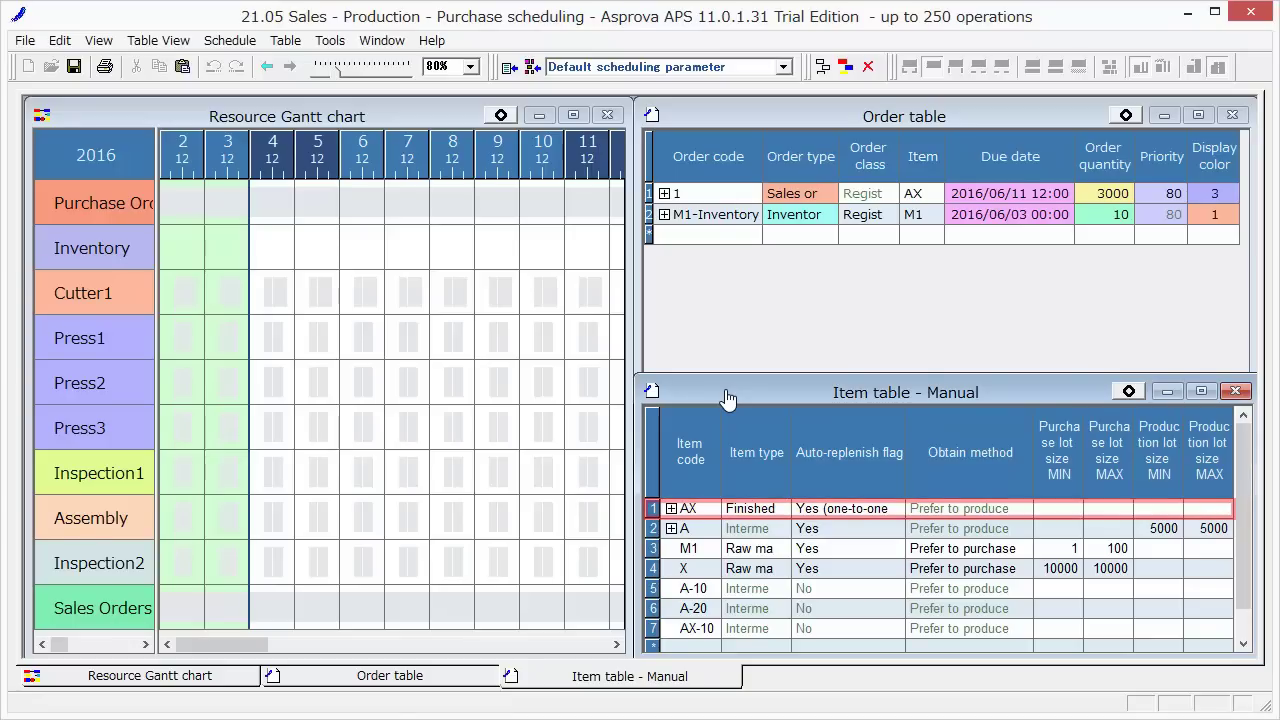
Select the finished item AX in row 1 of the Item table
{"action": "left_click", "coordinate": [656, 508]}
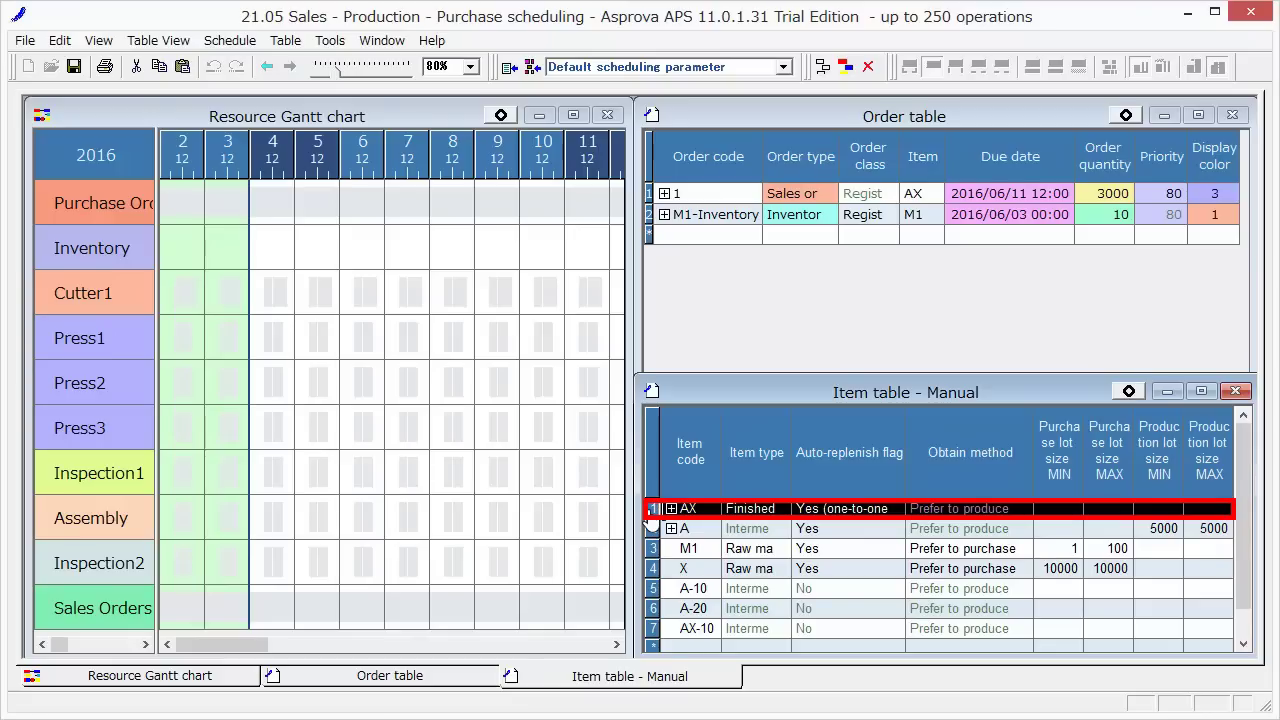
Show AX's process flow in the Graphical master and maximize that window
{"action": "right_click", "coordinate": [652, 510]}
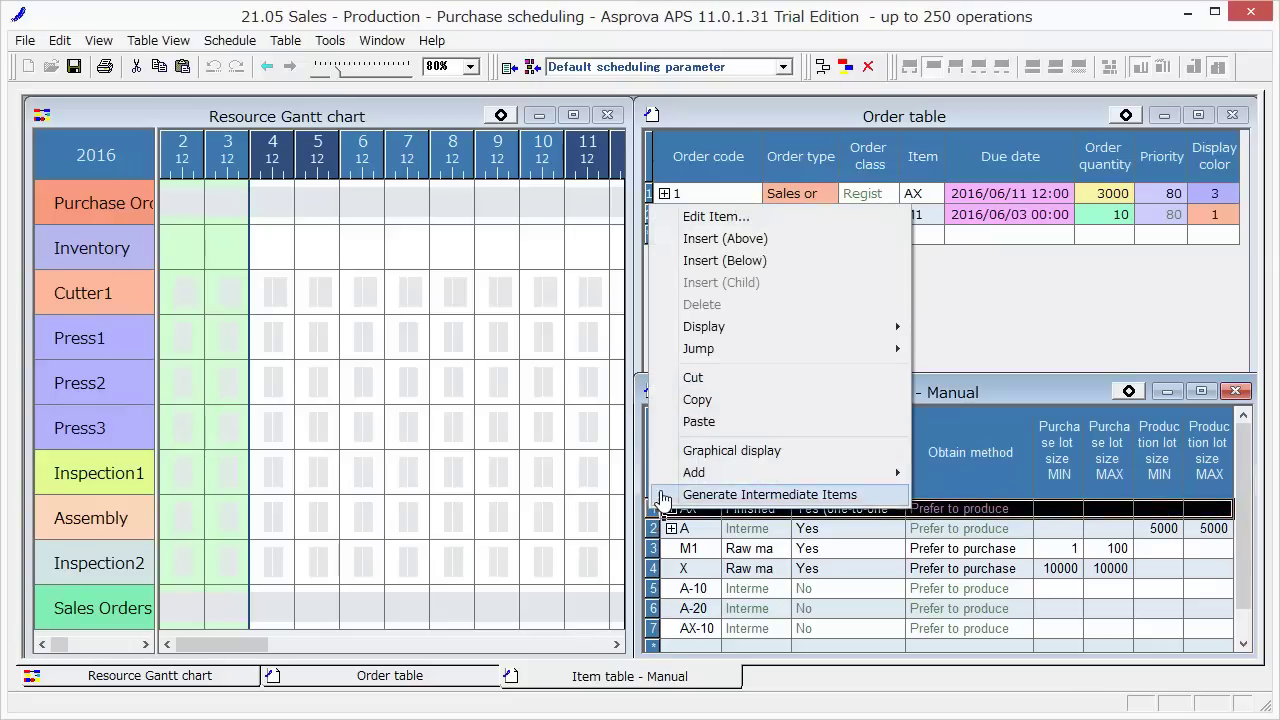
{"action": "left_click", "coordinate": [674, 452]}
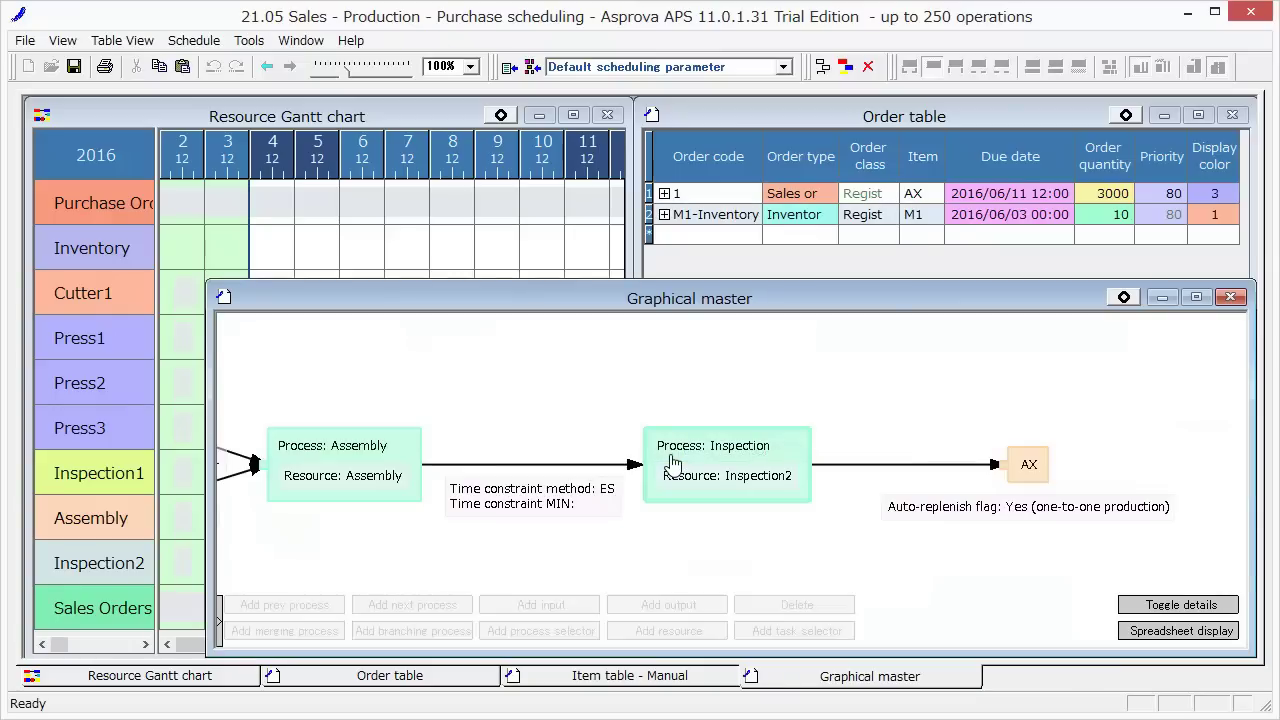
{"action": "left_click", "coordinate": [1196, 298]}
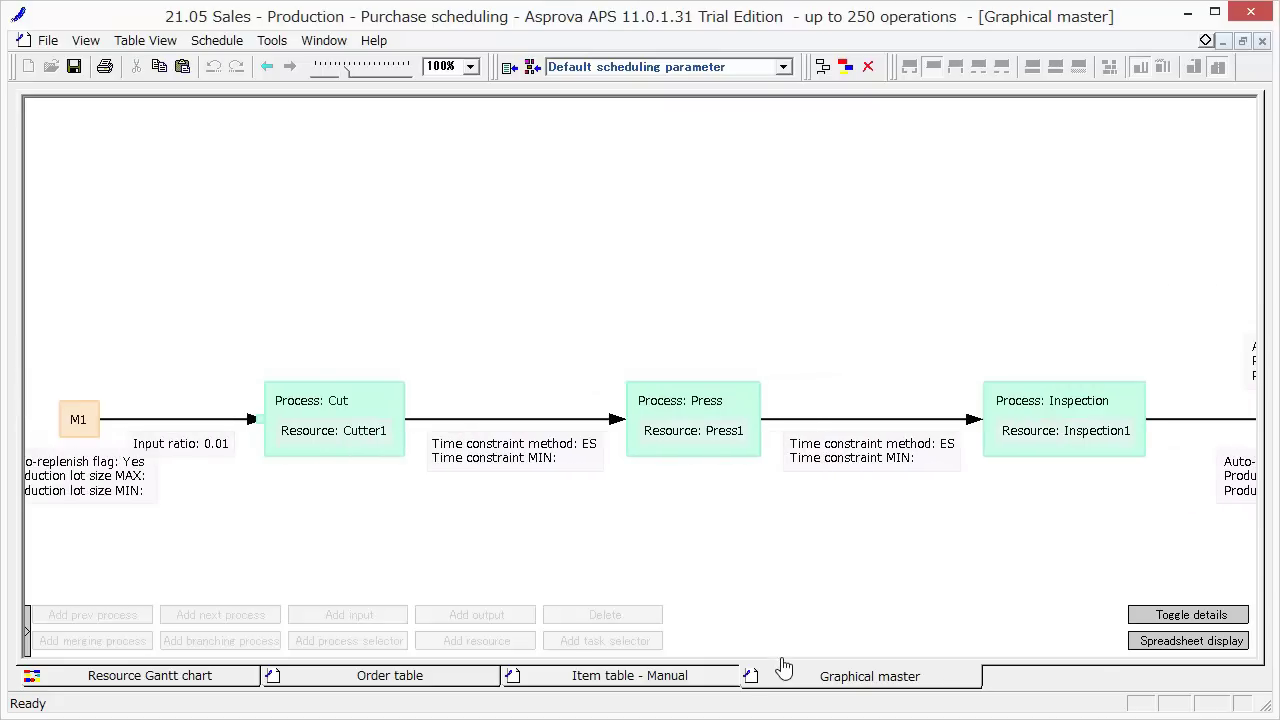
Toggle the flow's detail labels off and back on to show resources, input ratios and lot sizes
{"action": "left_click", "coordinate": [1130, 614]}
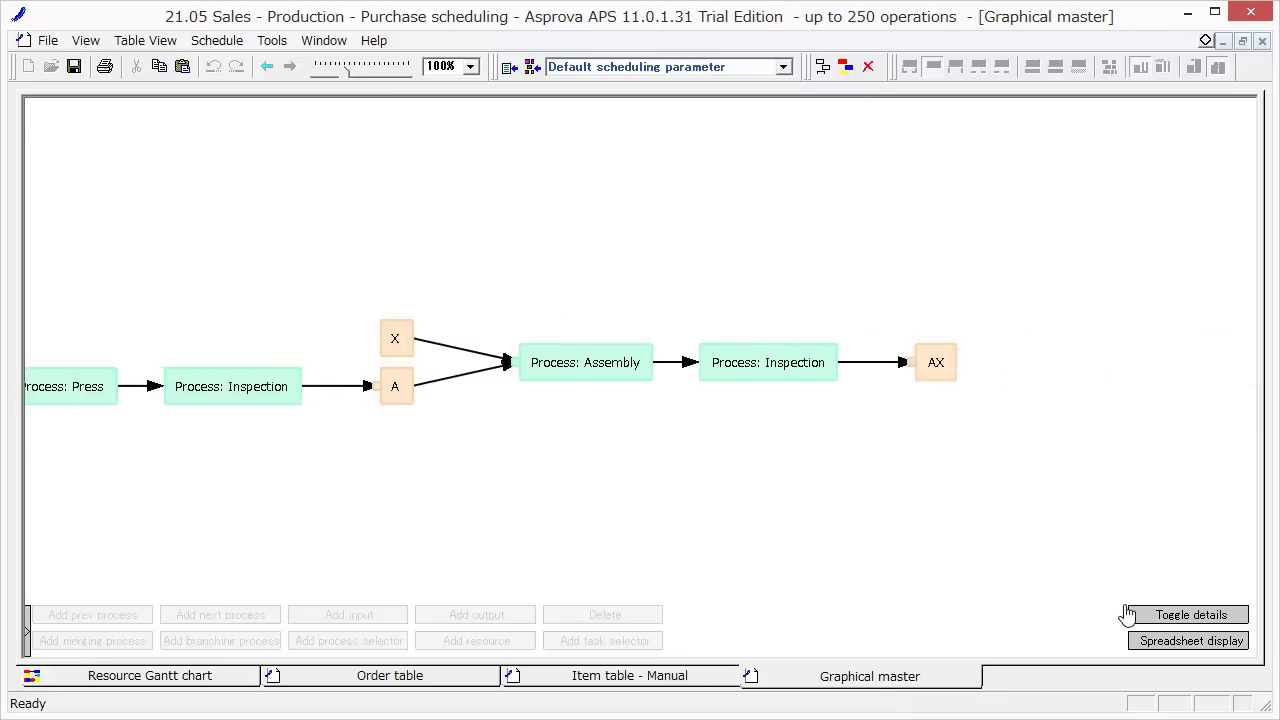
{"action": "left_click", "coordinate": [1143, 616]}
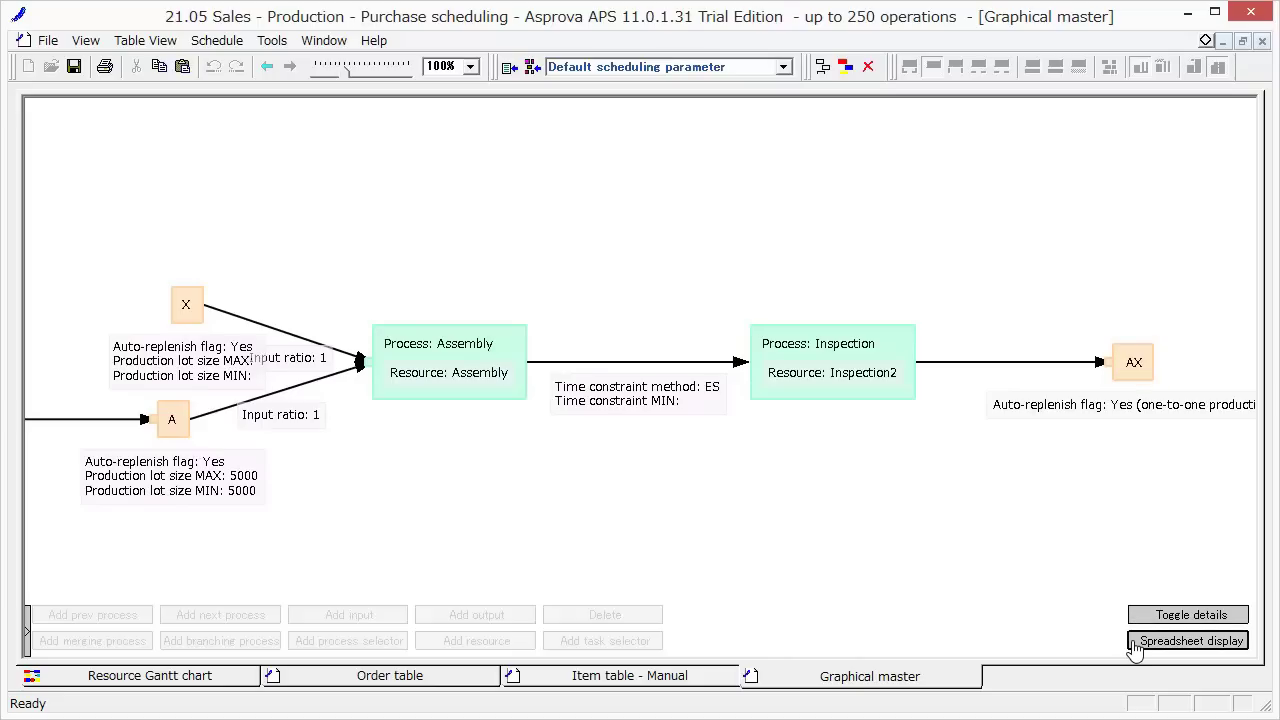
Open AX's master data as a maximized spreadsheet and widen the Process code column
{"action": "left_click", "coordinate": [1135, 645]}
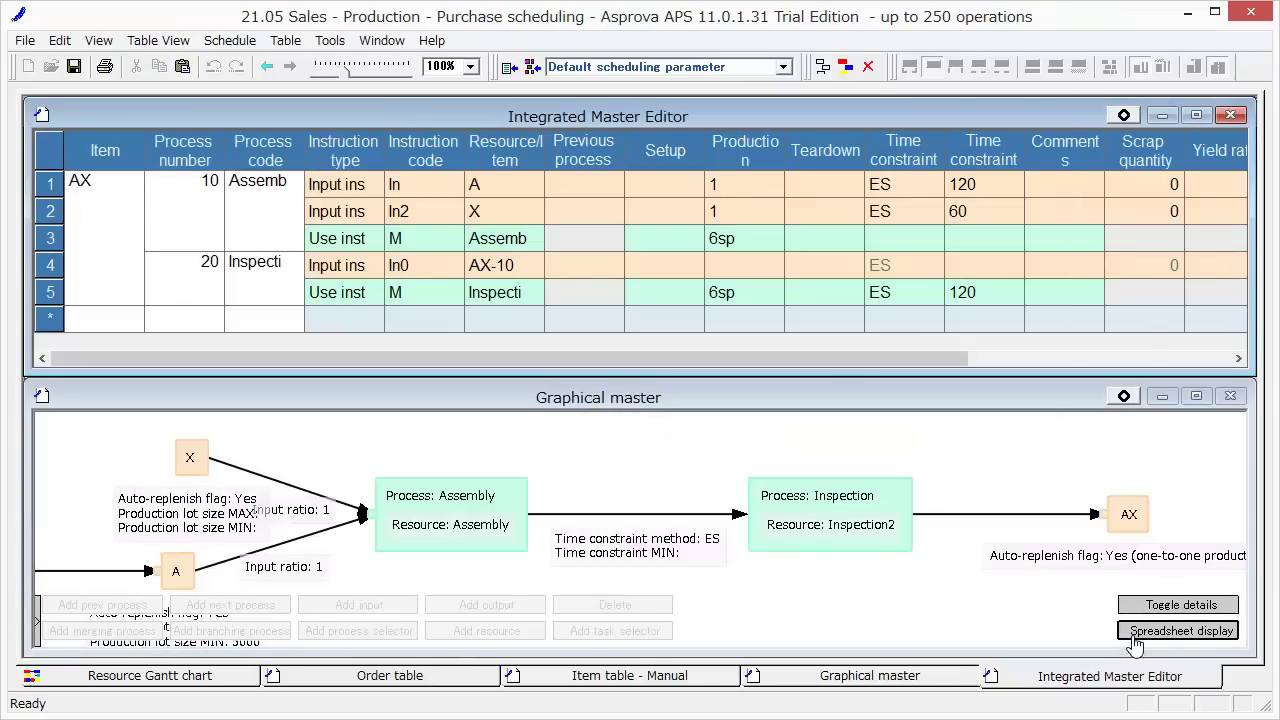
{"action": "left_click", "coordinate": [1195, 114]}
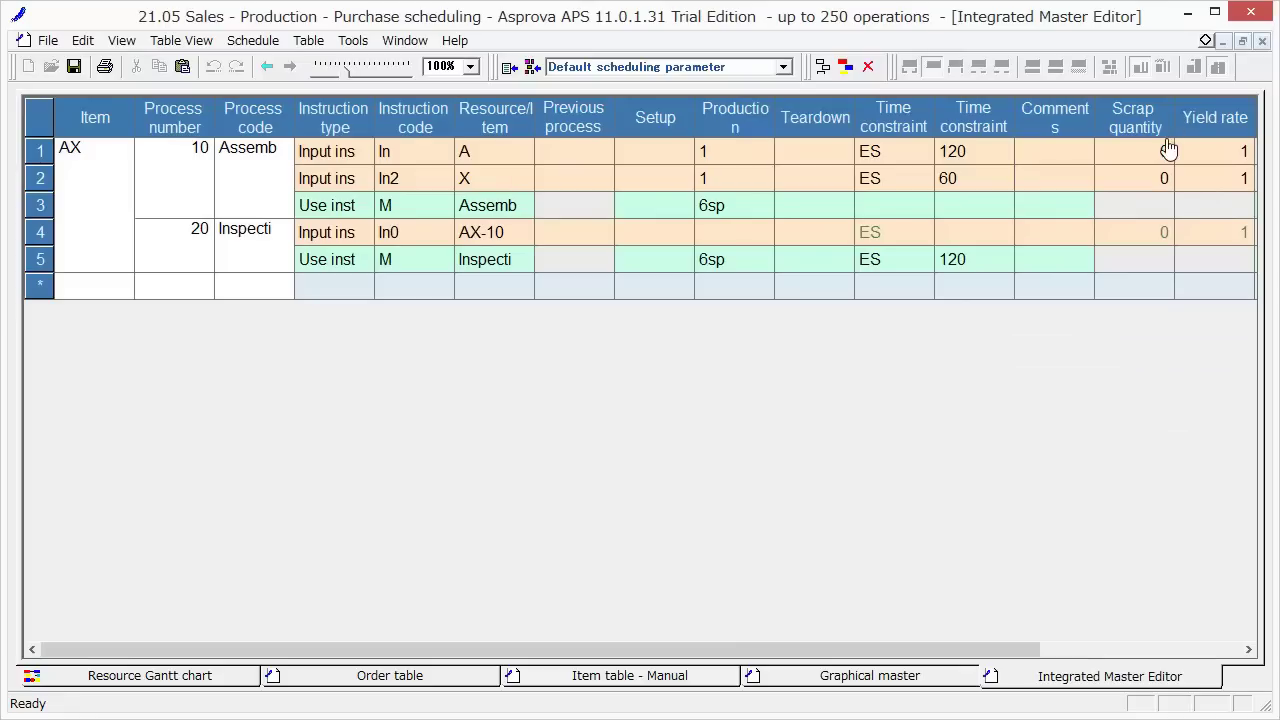
{"action": "left_click", "coordinate": [97, 158]}
{"action": "left_click_drag", "start_coordinate": [294, 129], "coordinate": [326, 130]}
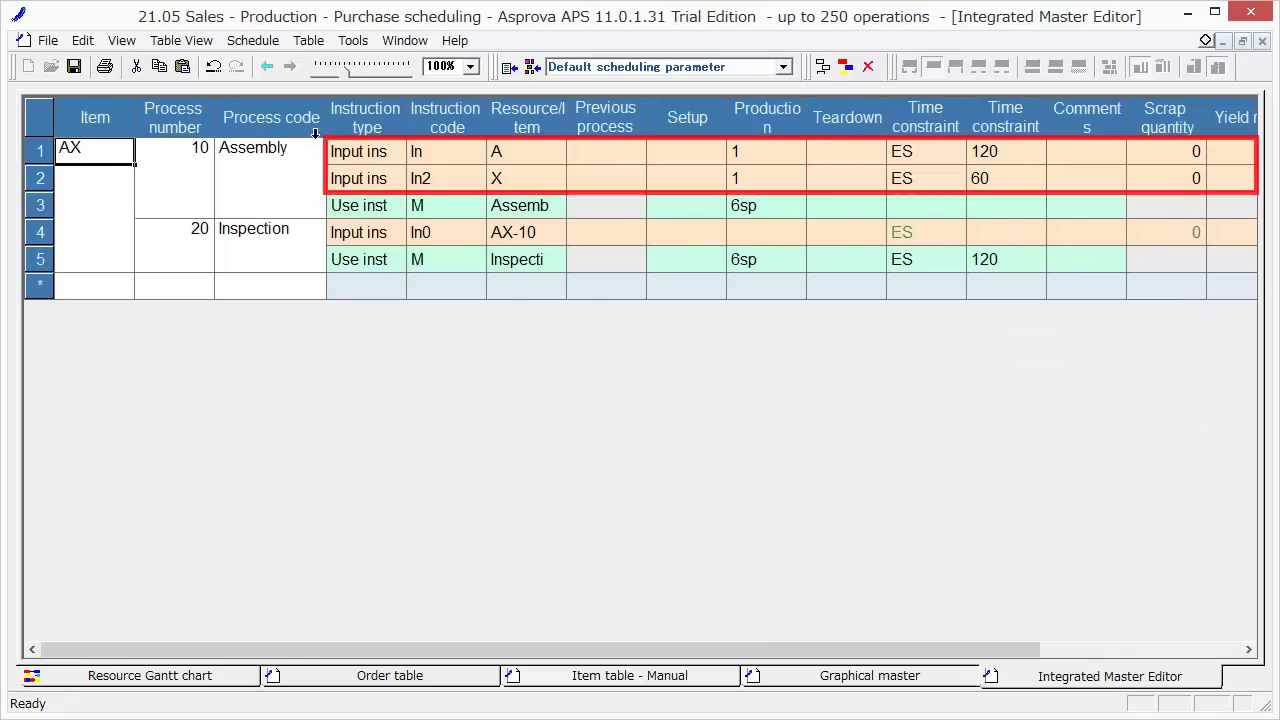
{"action": "left_click", "coordinate": [290, 158]}
Review inputs X and A, widen Resource/Item, and check Assembly's 6sp production time
{"action": "left_click", "coordinate": [512, 178]}
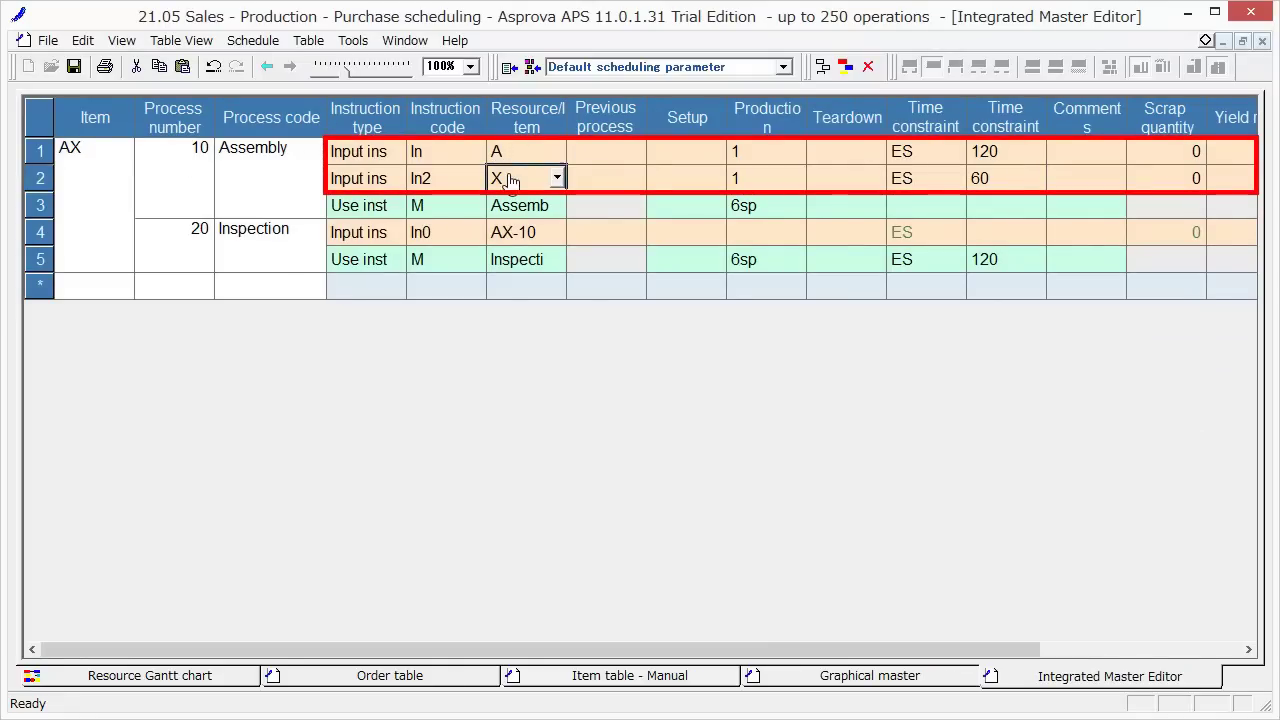
{"action": "left_click", "coordinate": [763, 156]}
{"action": "left_click", "coordinate": [757, 186]}
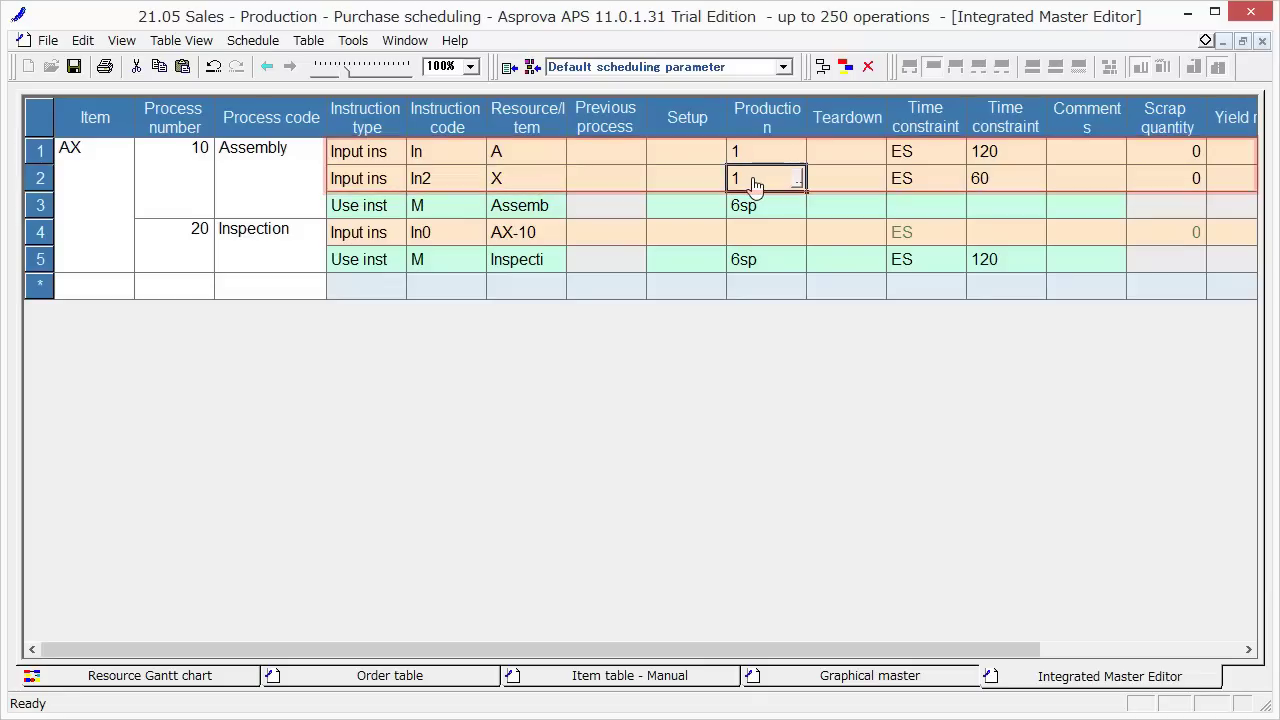
{"action": "left_click_drag", "start_coordinate": [570, 131], "coordinate": [606, 129]}
{"action": "left_click", "coordinate": [563, 208]}
{"action": "left_click", "coordinate": [816, 207]}
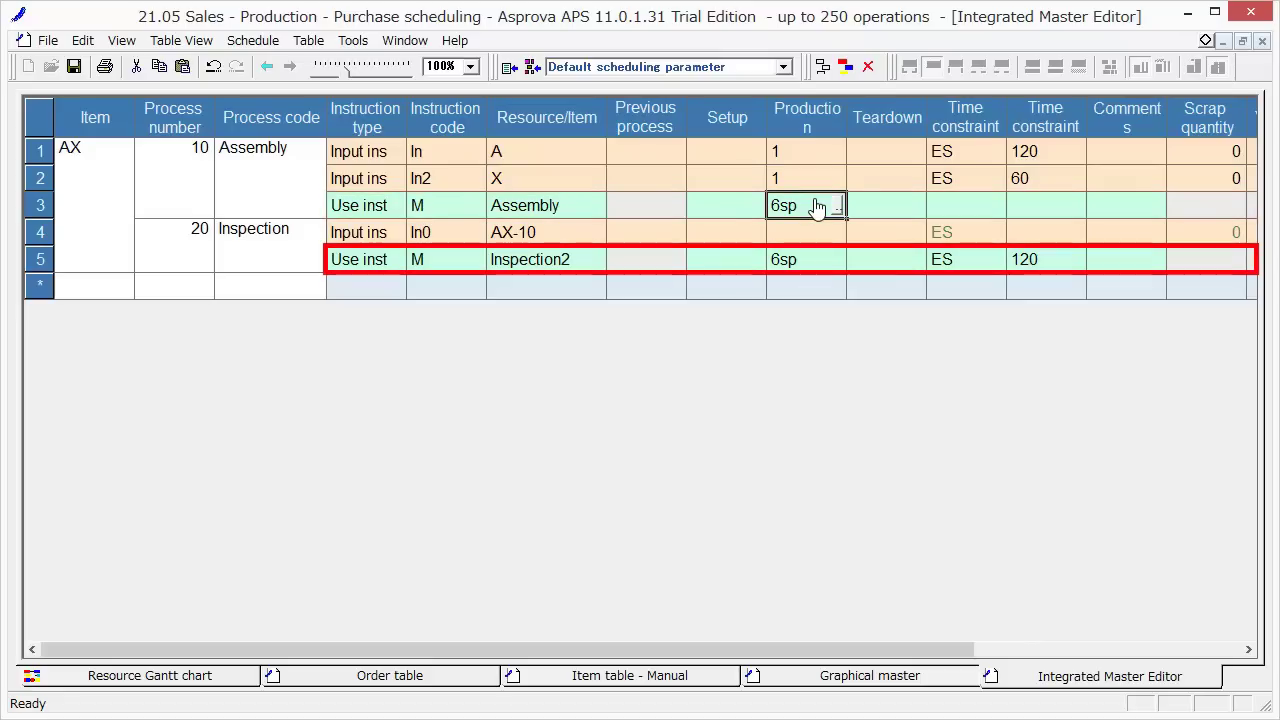
Review AX's Inspection process: resource Inspection2, 6sp time, ES constraint of 120
{"action": "left_click", "coordinate": [285, 247]}
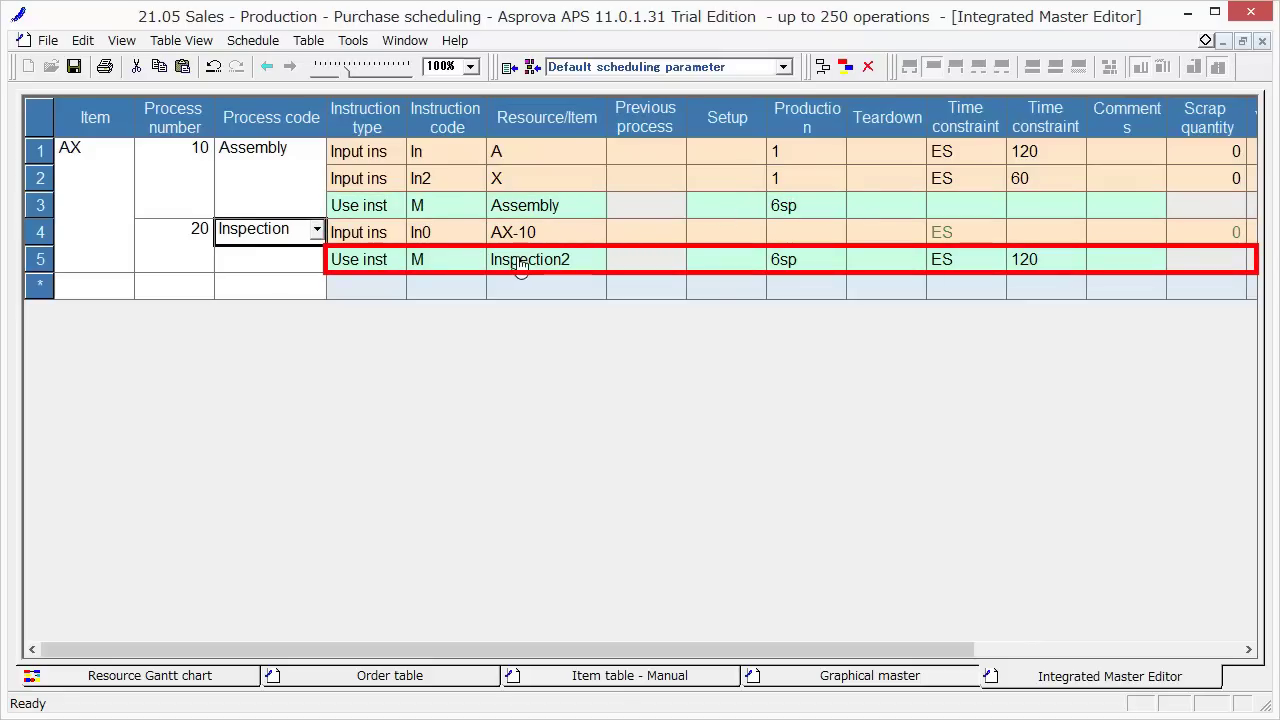
{"action": "left_click", "coordinate": [575, 266]}
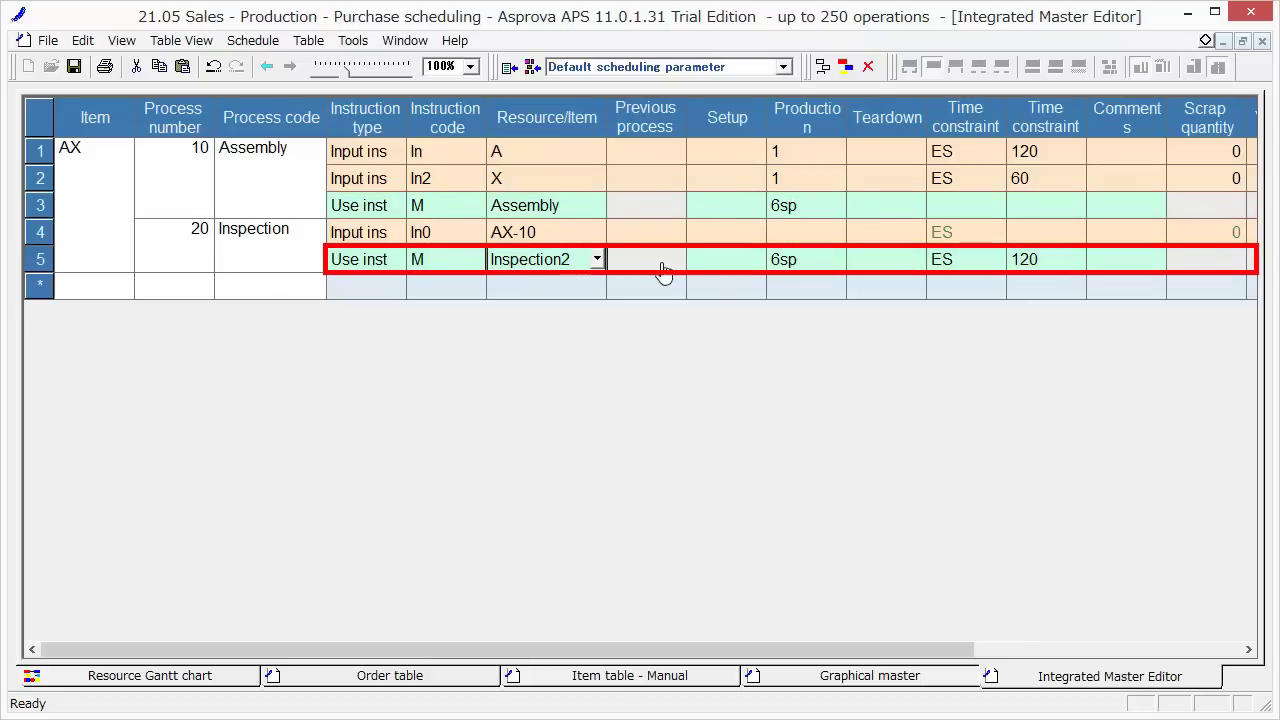
{"action": "left_click", "coordinate": [812, 266]}
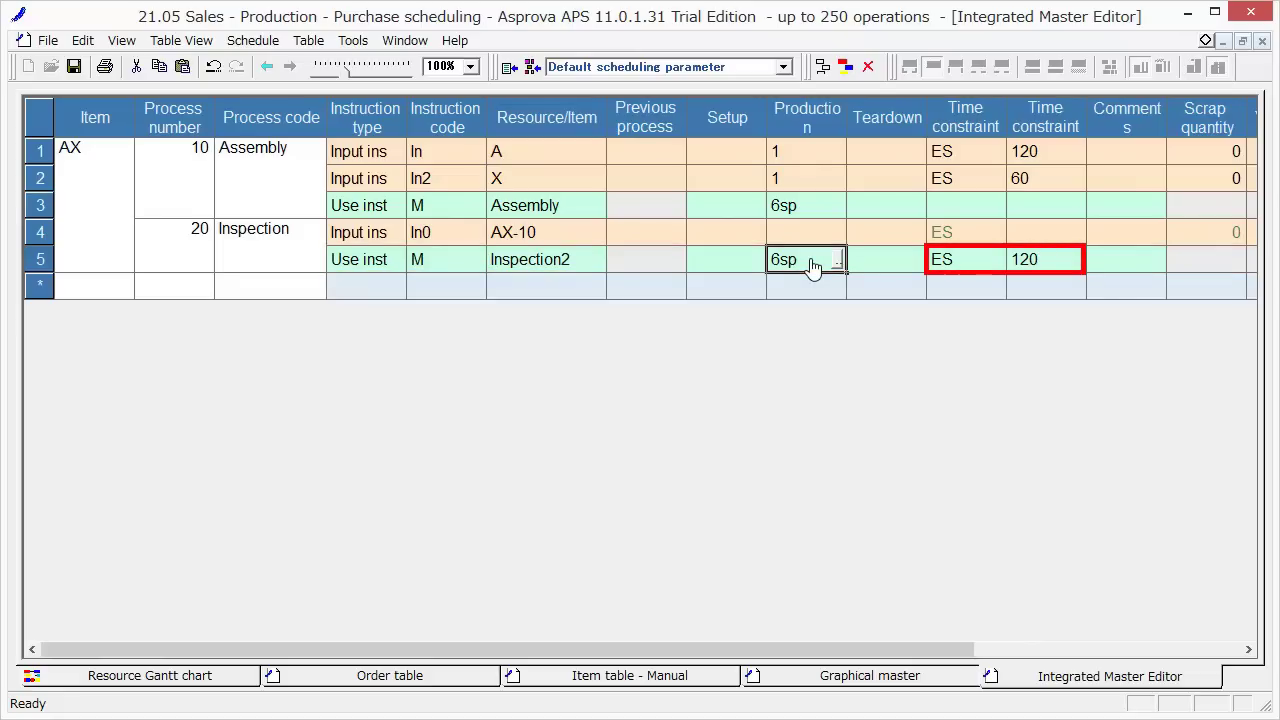
{"action": "left_click", "coordinate": [963, 268]}
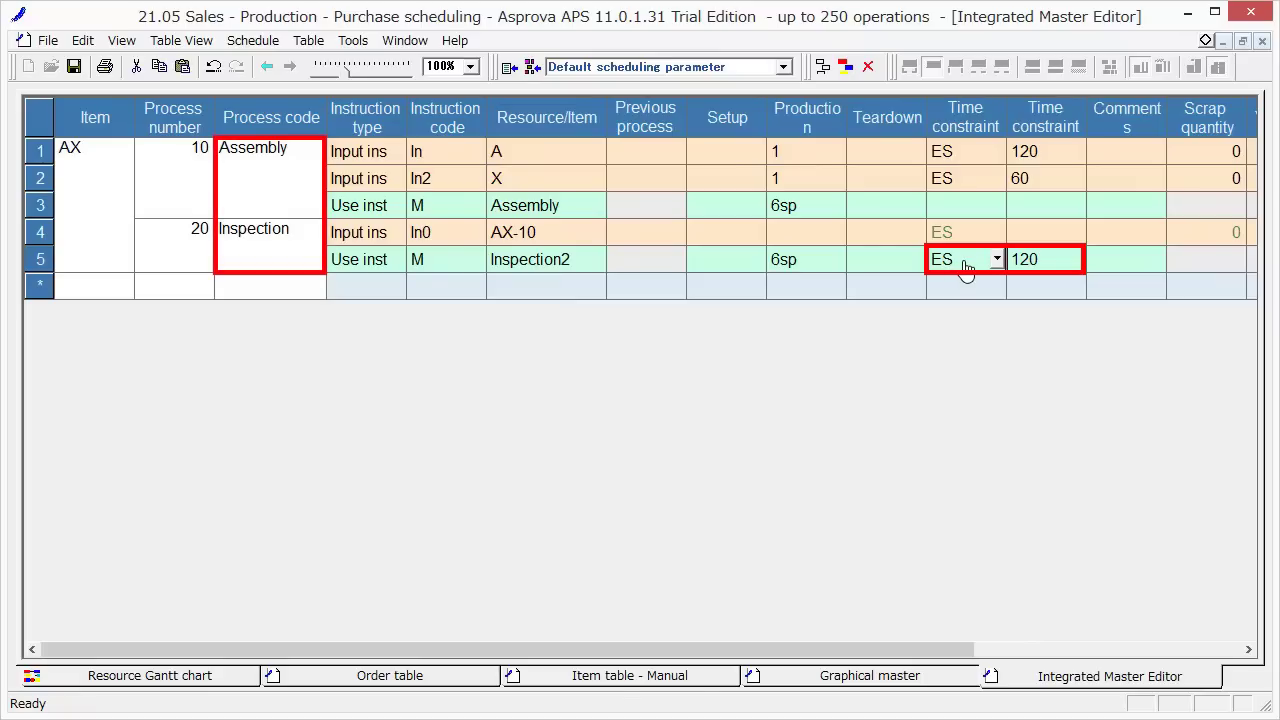
{"action": "left_click", "coordinate": [1048, 265]}
Open the all-items Integrated Master Editor, widen Process code, and review item A's Cut, Press, Inspection
{"action": "left_click", "coordinate": [163, 42]}
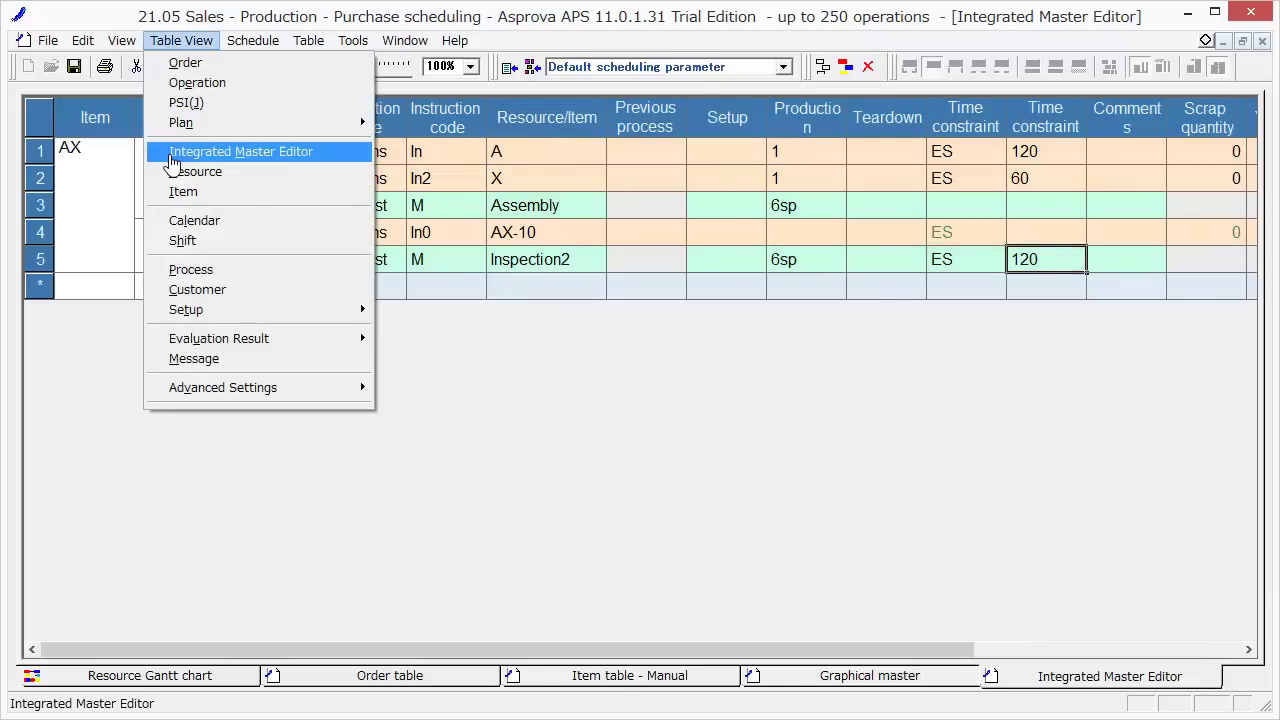
{"action": "left_click", "coordinate": [180, 151]}
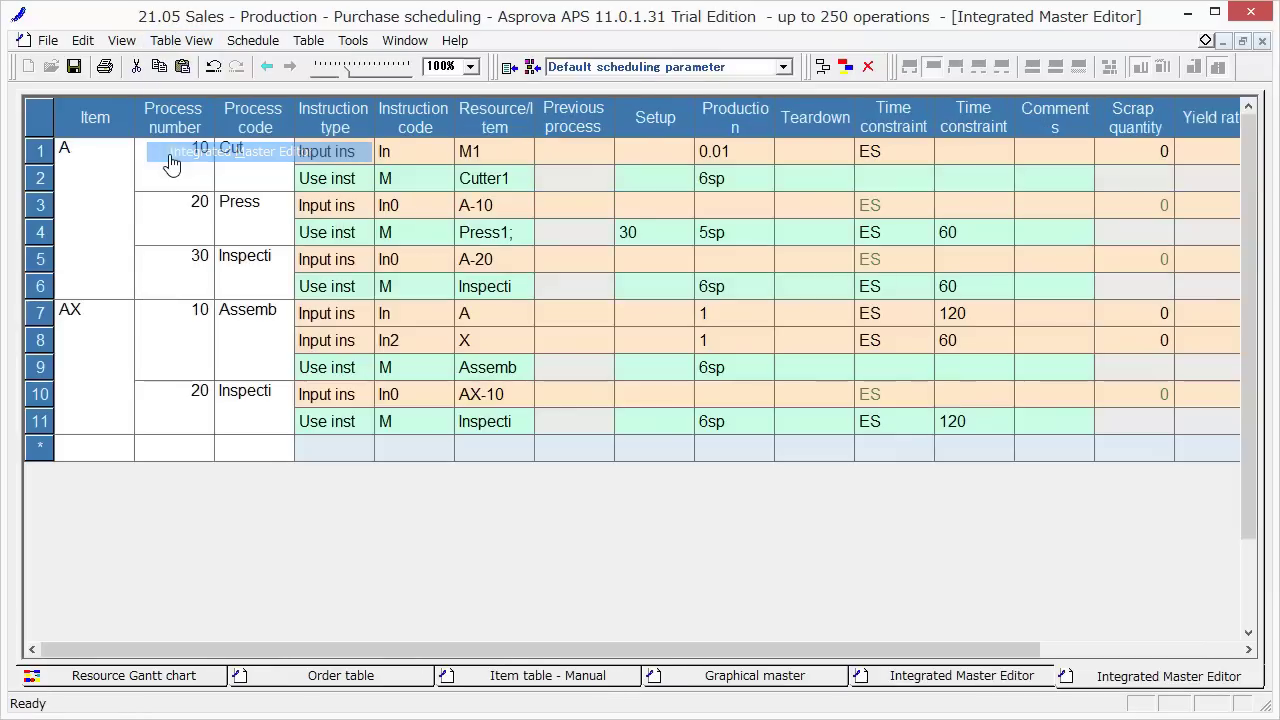
{"action": "left_click", "coordinate": [104, 162]}
{"action": "left_click_drag", "start_coordinate": [295, 117], "coordinate": [323, 117]}
{"action": "left_click", "coordinate": [283, 184]}
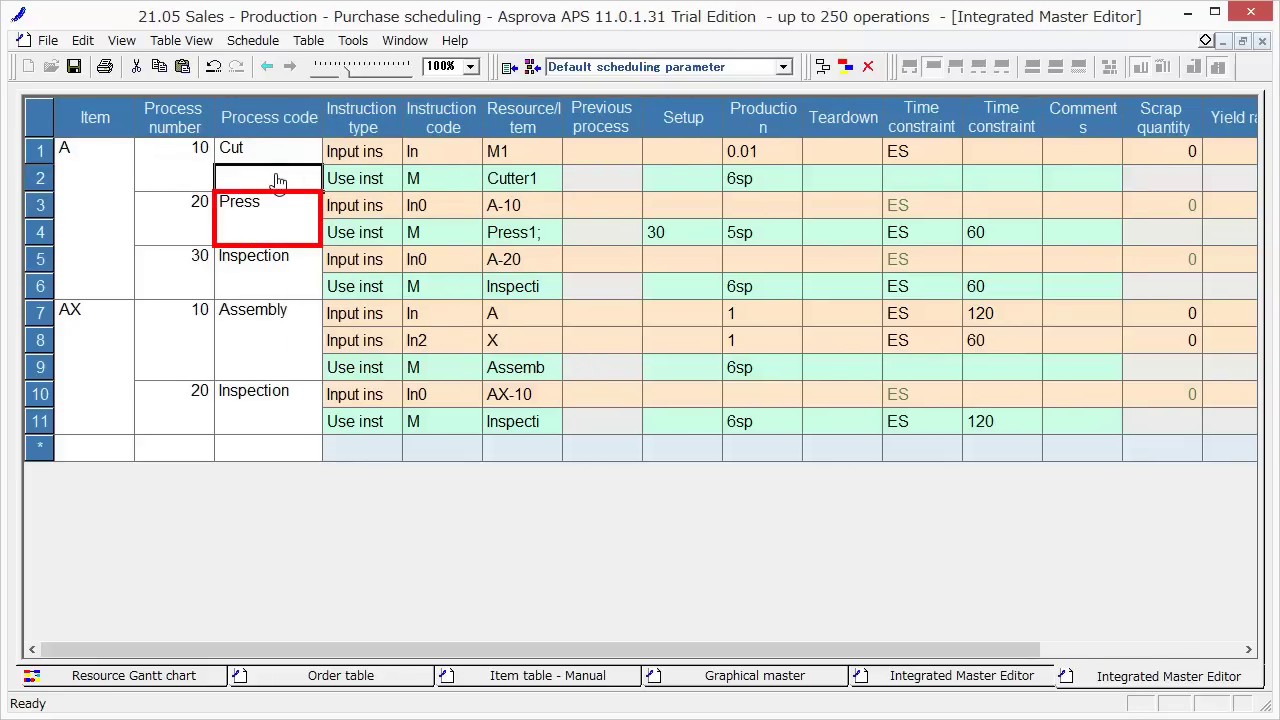
{"action": "left_click", "coordinate": [271, 236]}
{"action": "left_click", "coordinate": [275, 276]}
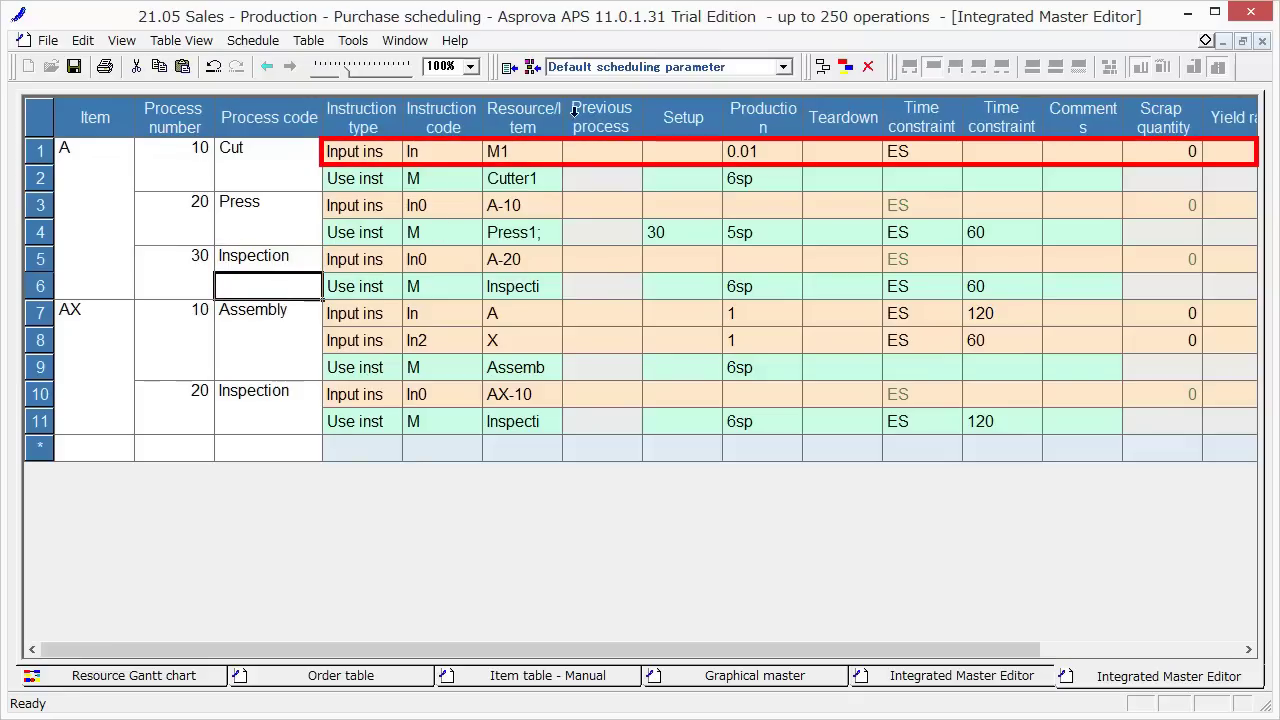
Widen Resource/Item and check Cut's M1 input ratio 0.01 and Cutter1 time 6sp
{"action": "left_click_drag", "start_coordinate": [563, 113], "coordinate": [619, 120]}
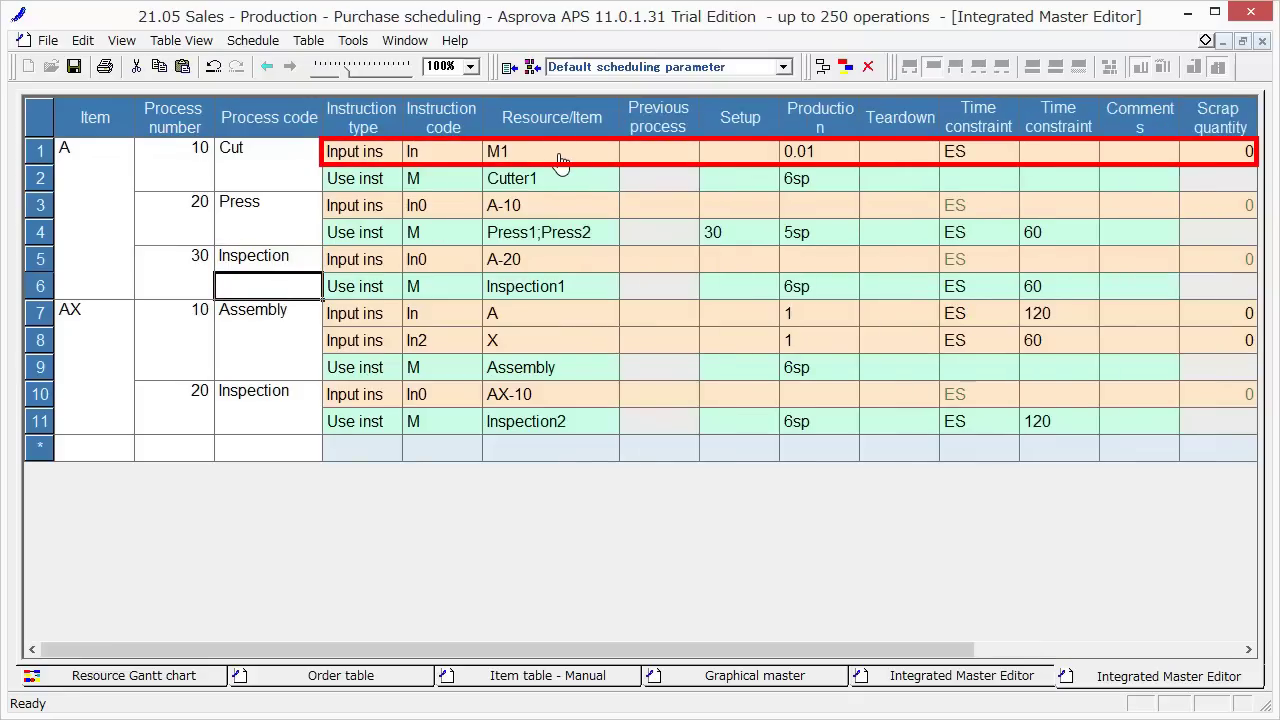
{"action": "left_click", "coordinate": [556, 160]}
{"action": "left_click", "coordinate": [820, 153]}
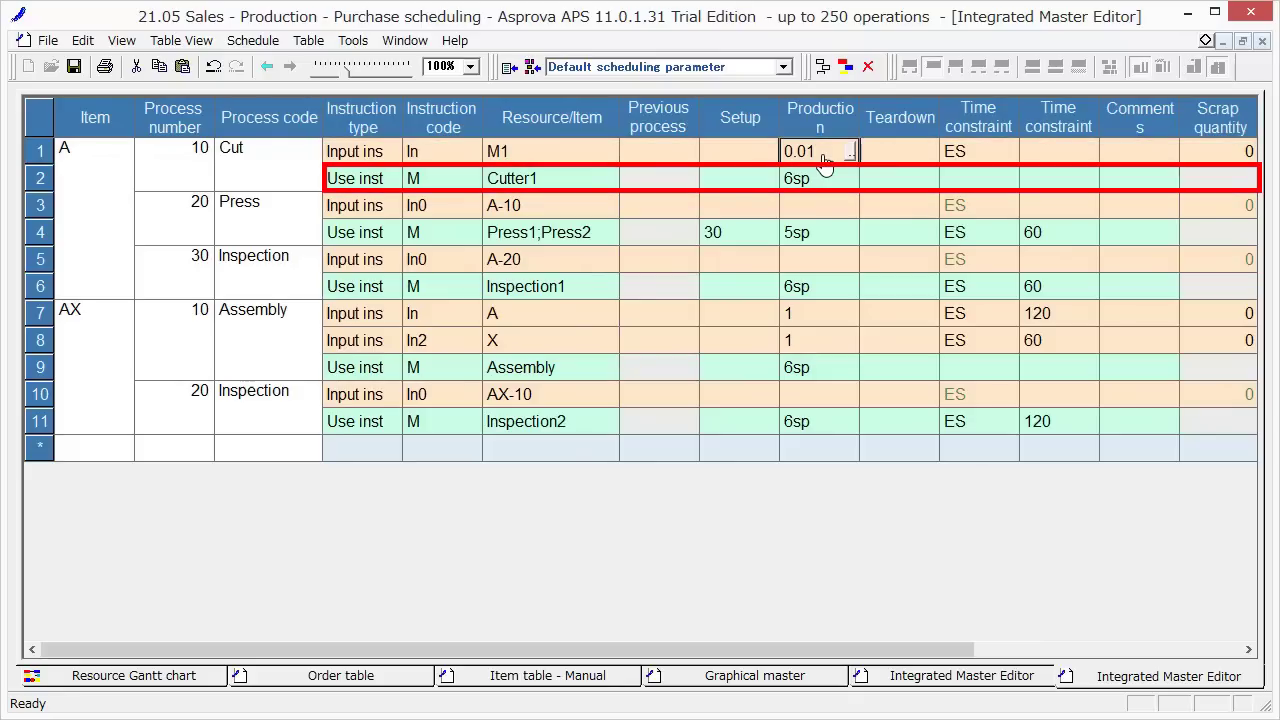
{"action": "left_click", "coordinate": [568, 178]}
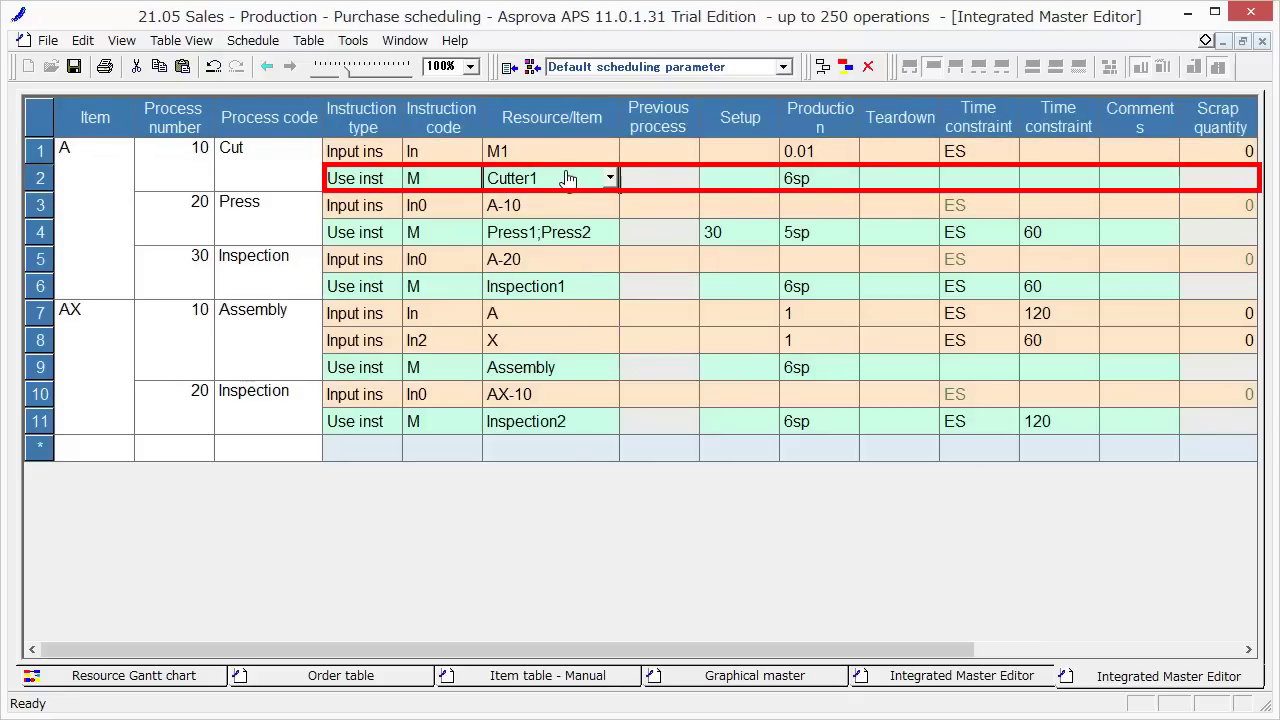
{"action": "left_click", "coordinate": [818, 188]}
Review item A's Press process: Press1;Press2, 5sp time, setup 30, time constraint 60
{"action": "left_click", "coordinate": [228, 210]}
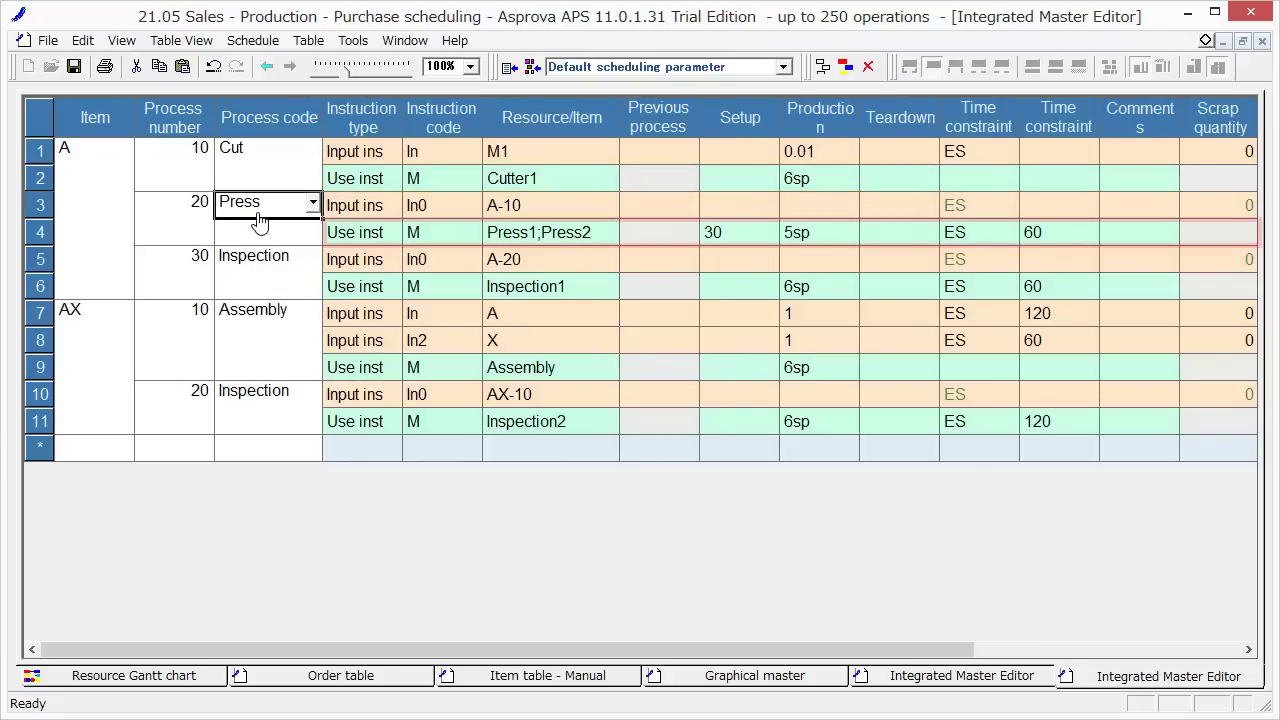
{"action": "left_click", "coordinate": [578, 242]}
{"action": "left_click", "coordinate": [819, 240]}
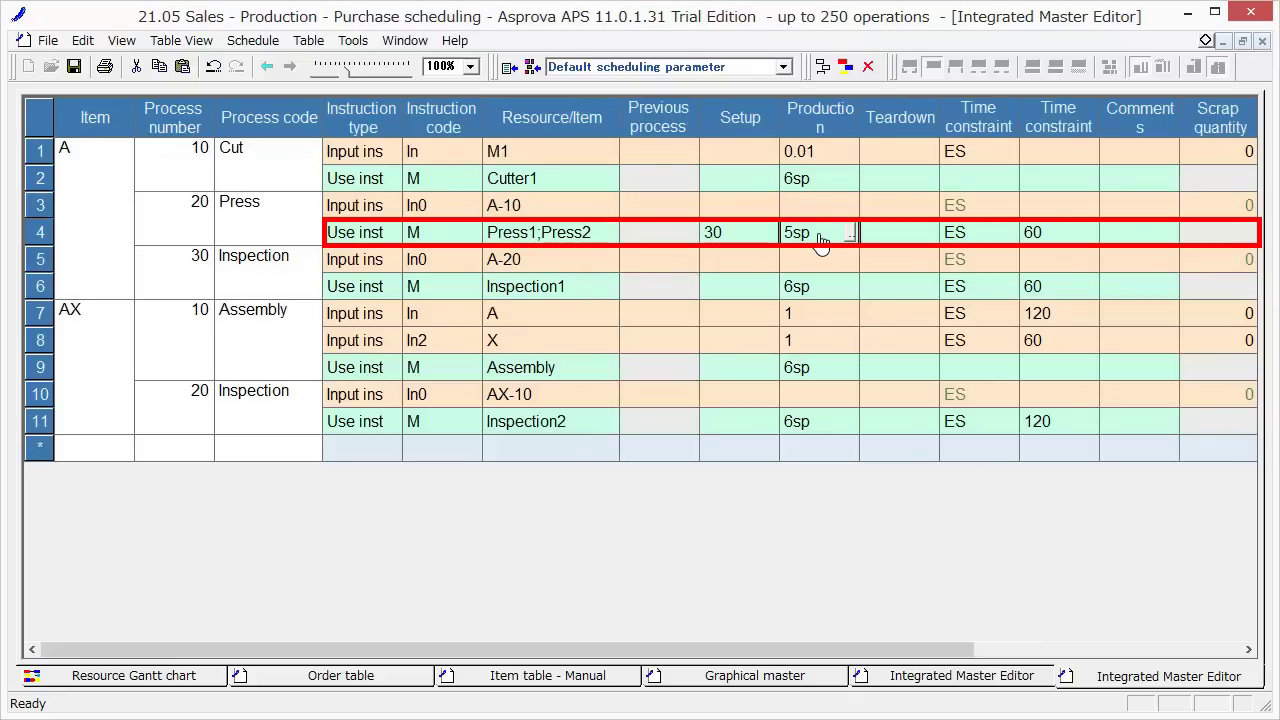
{"action": "left_click", "coordinate": [727, 240]}
{"action": "left_click", "coordinate": [975, 236]}
{"action": "key", "text": "Tab"}
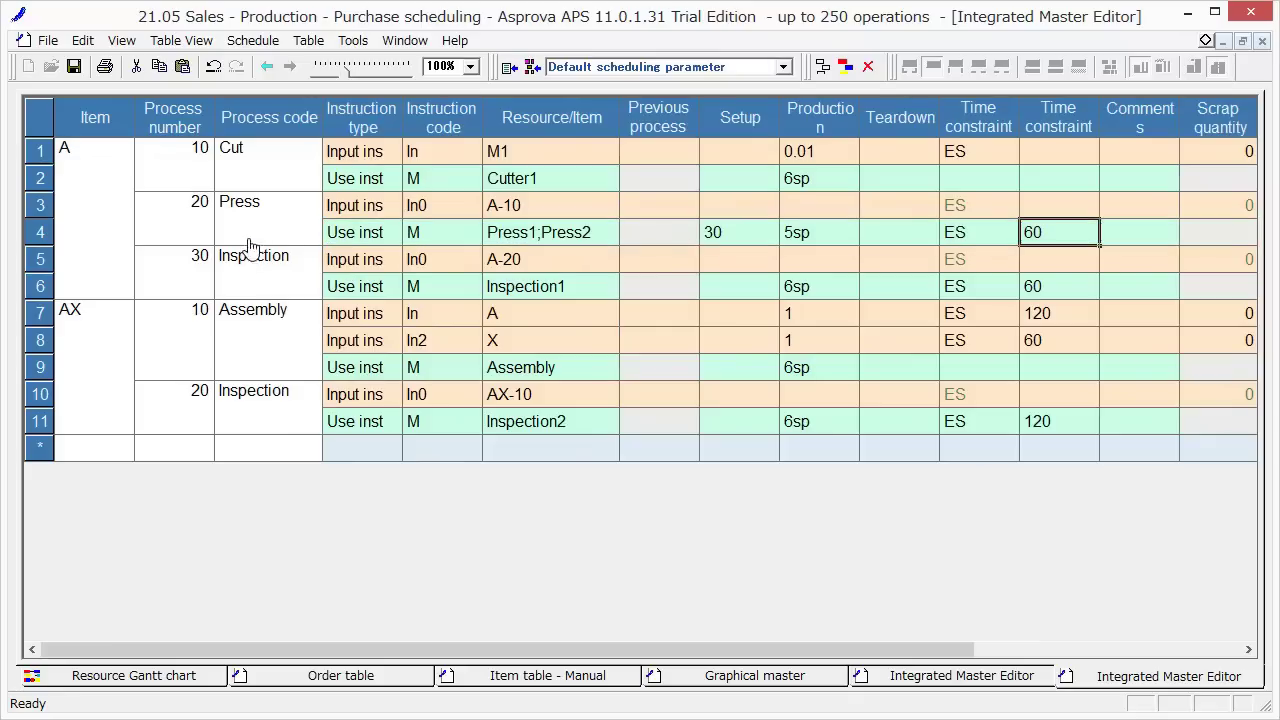
Check A's Inspection1 resource, then restore the tiled windows and set the AX editor aside
{"action": "left_click", "coordinate": [266, 278]}
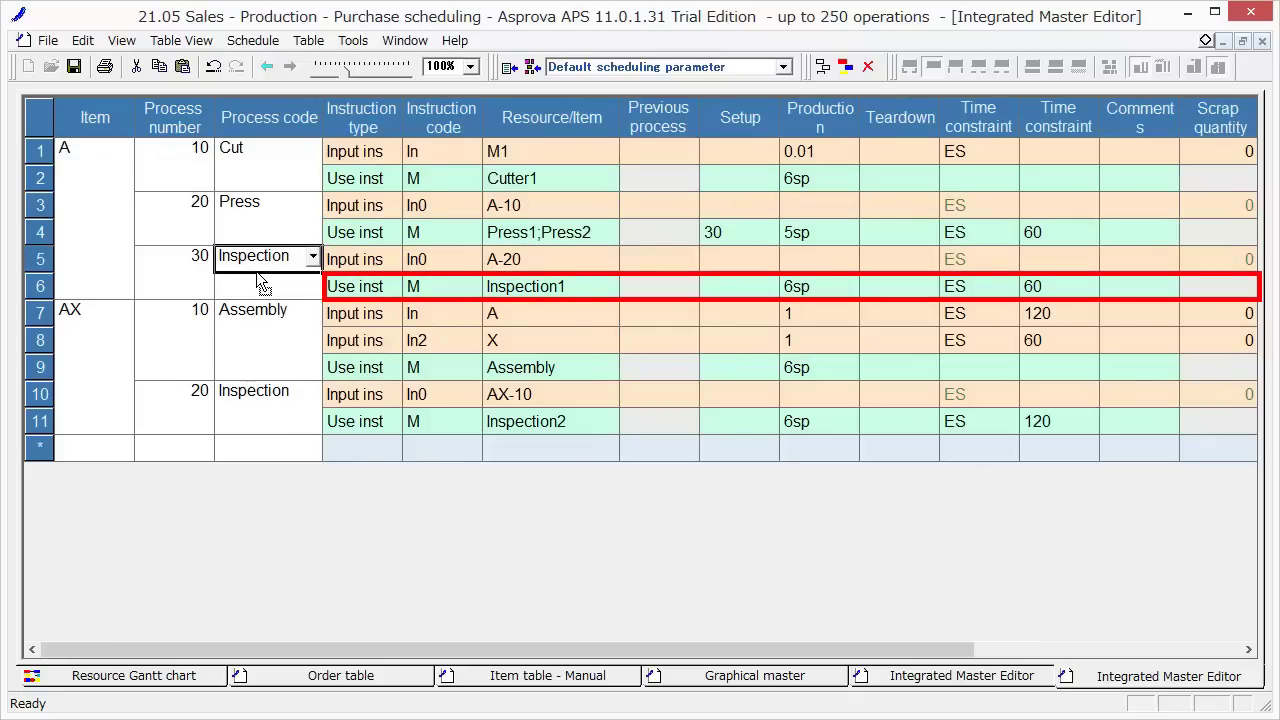
{"action": "left_click", "coordinate": [585, 288]}
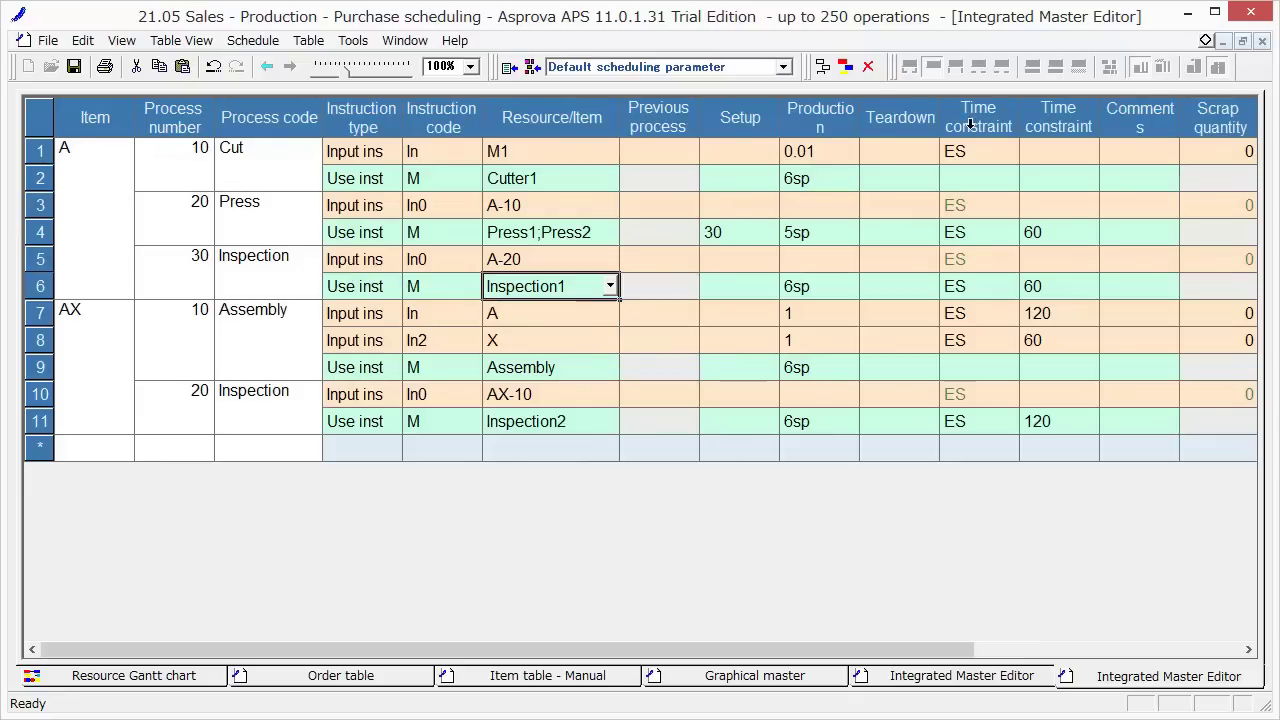
{"action": "left_click", "coordinate": [1222, 41]}
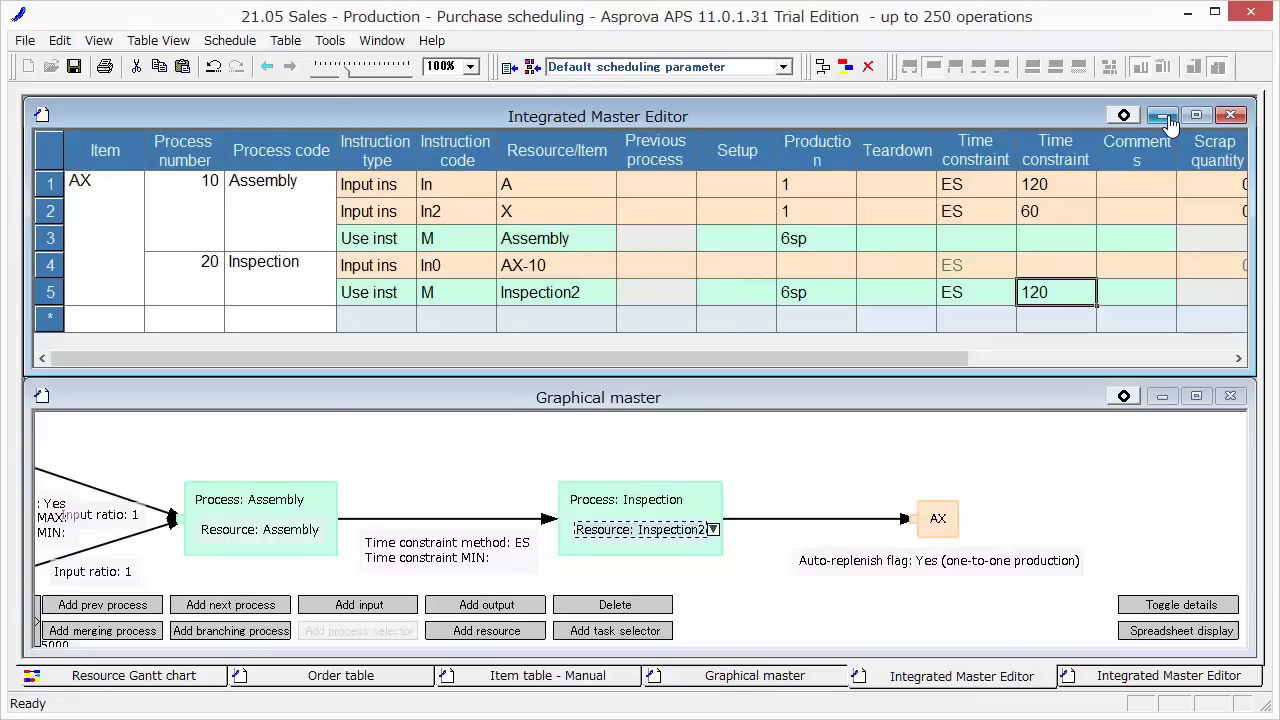
{"action": "left_click", "coordinate": [1162, 115]}
Bring the item table forward and check AX's auto-replenish flag
{"action": "left_click", "coordinate": [1160, 399]}
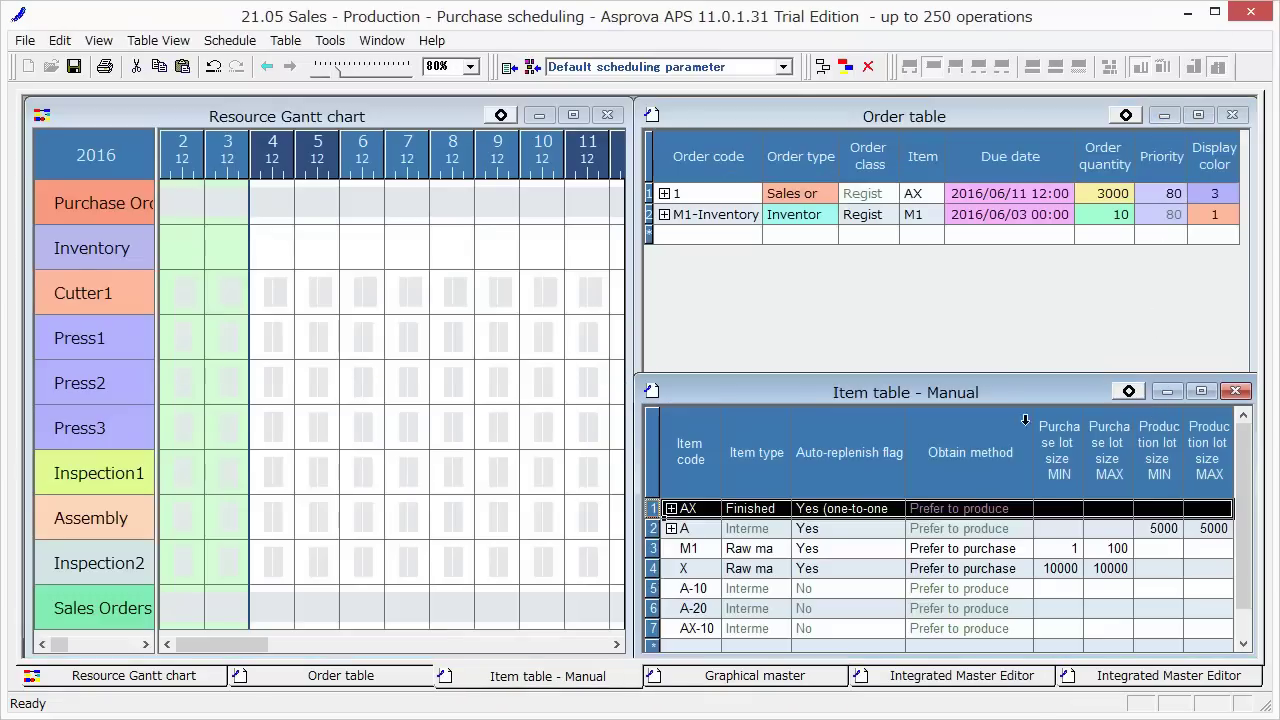
{"action": "left_click", "coordinate": [846, 513]}
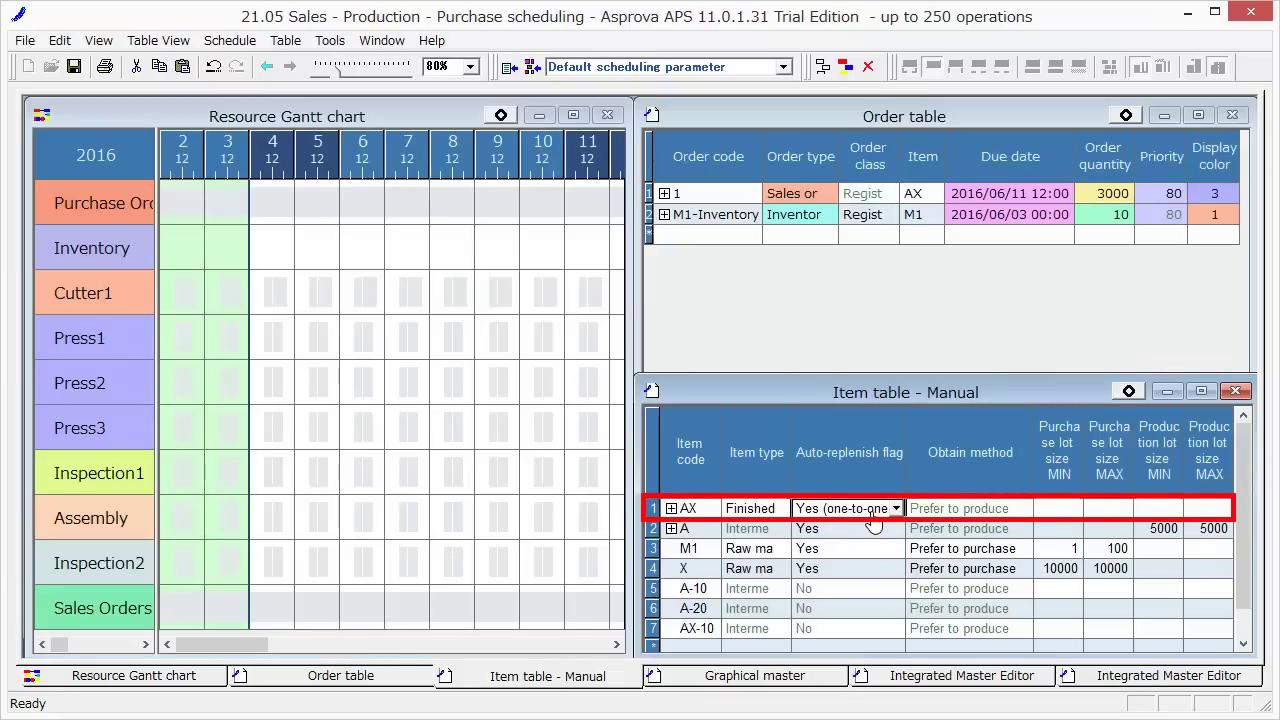
{"action": "left_click", "coordinate": [699, 510]}
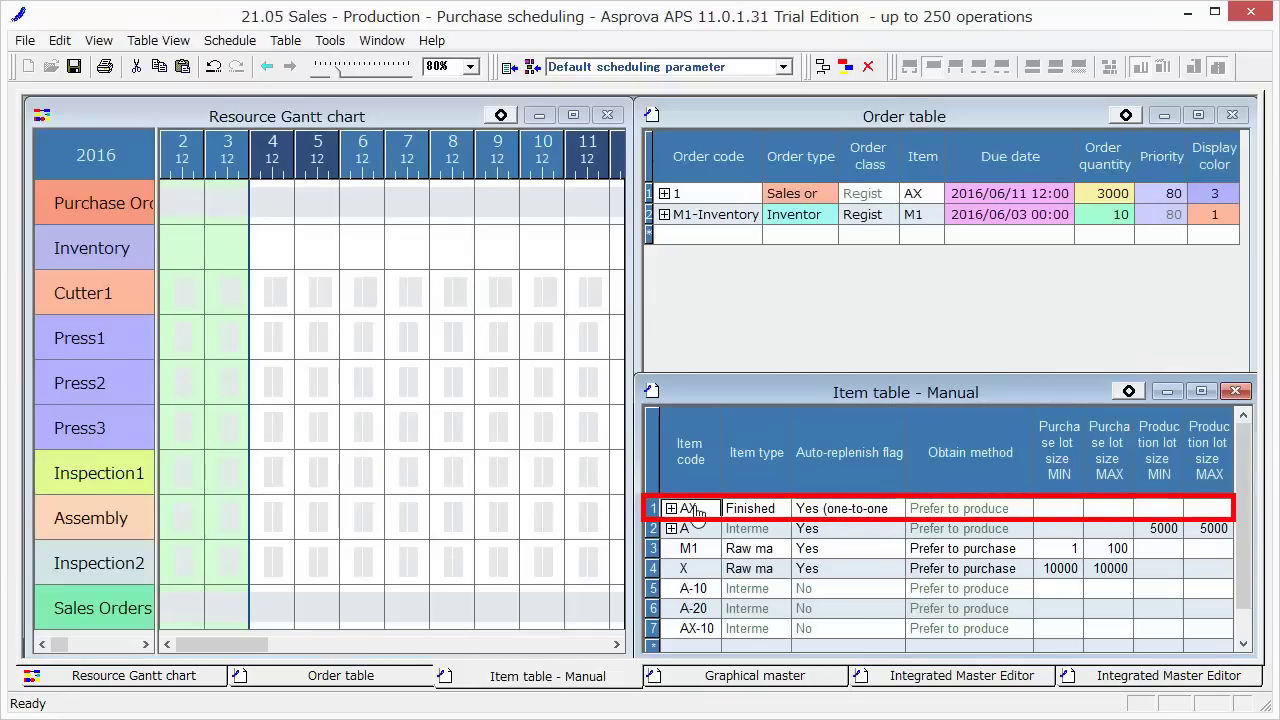
{"action": "left_click", "coordinate": [843, 516]}
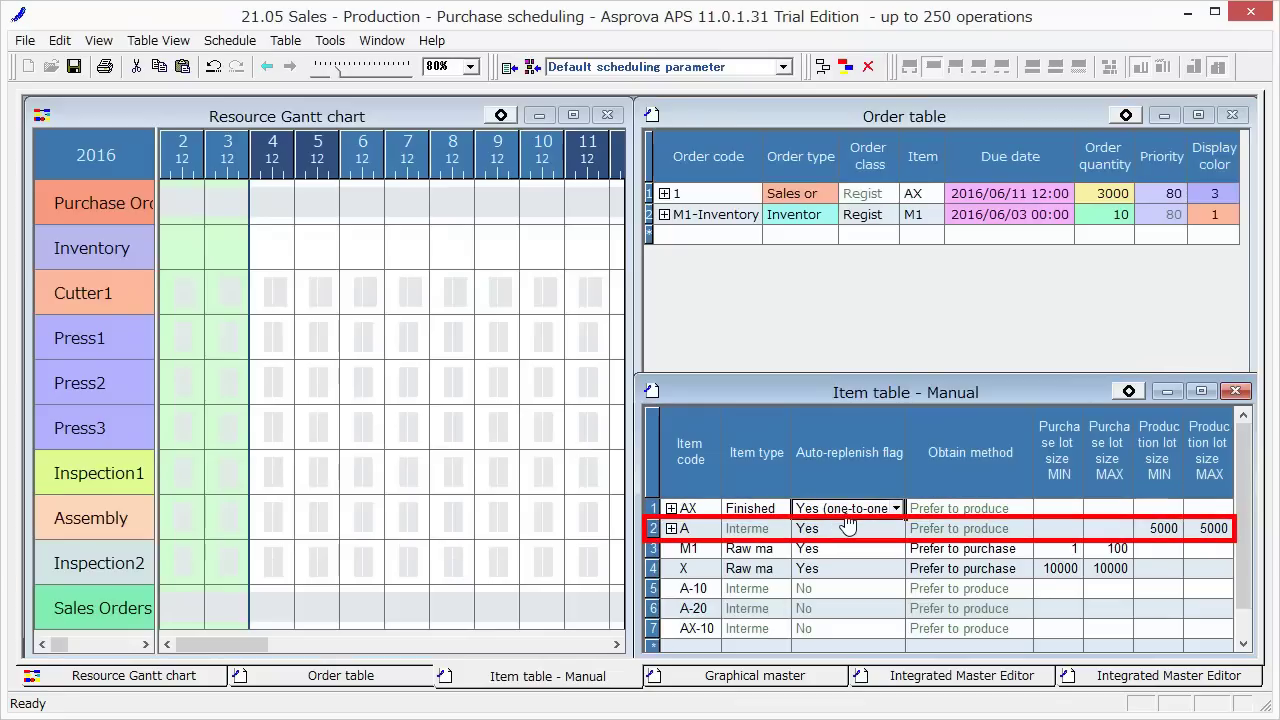
Check item A's auto-replenish flag, 5000 production lot MIN/MAX, and obtain method
{"action": "left_click", "coordinate": [698, 533]}
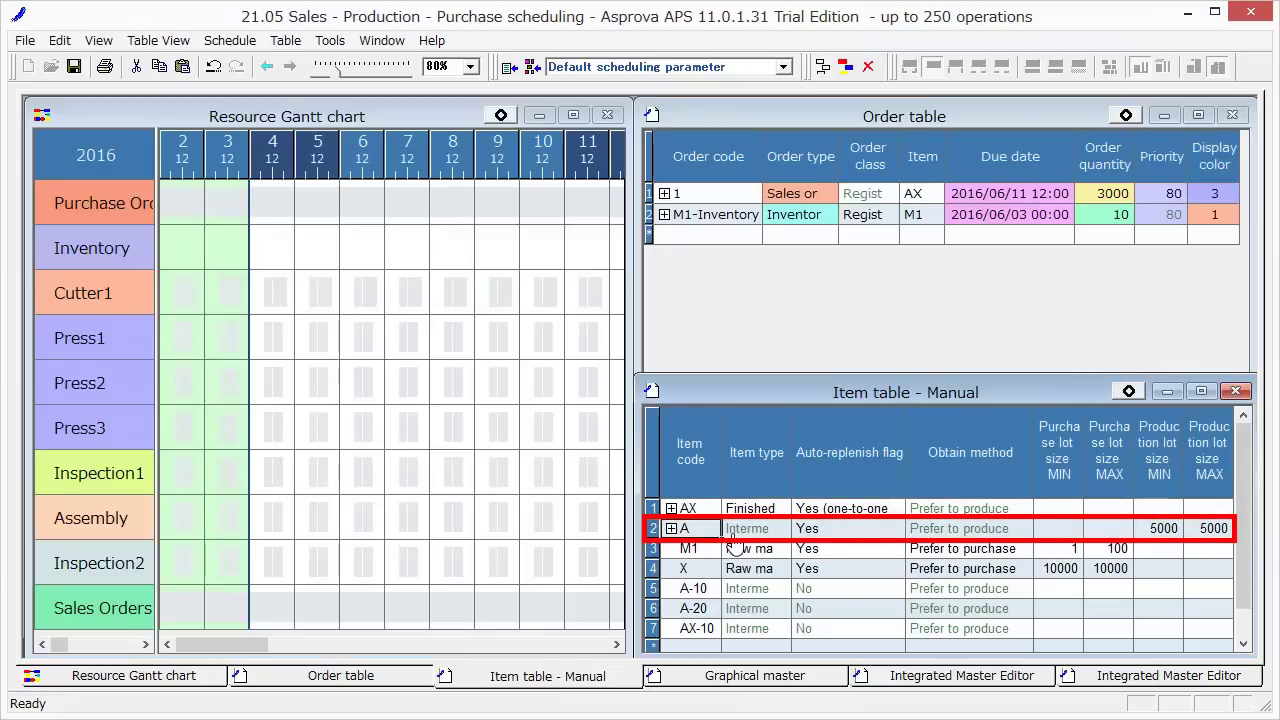
{"action": "left_click", "coordinate": [830, 532]}
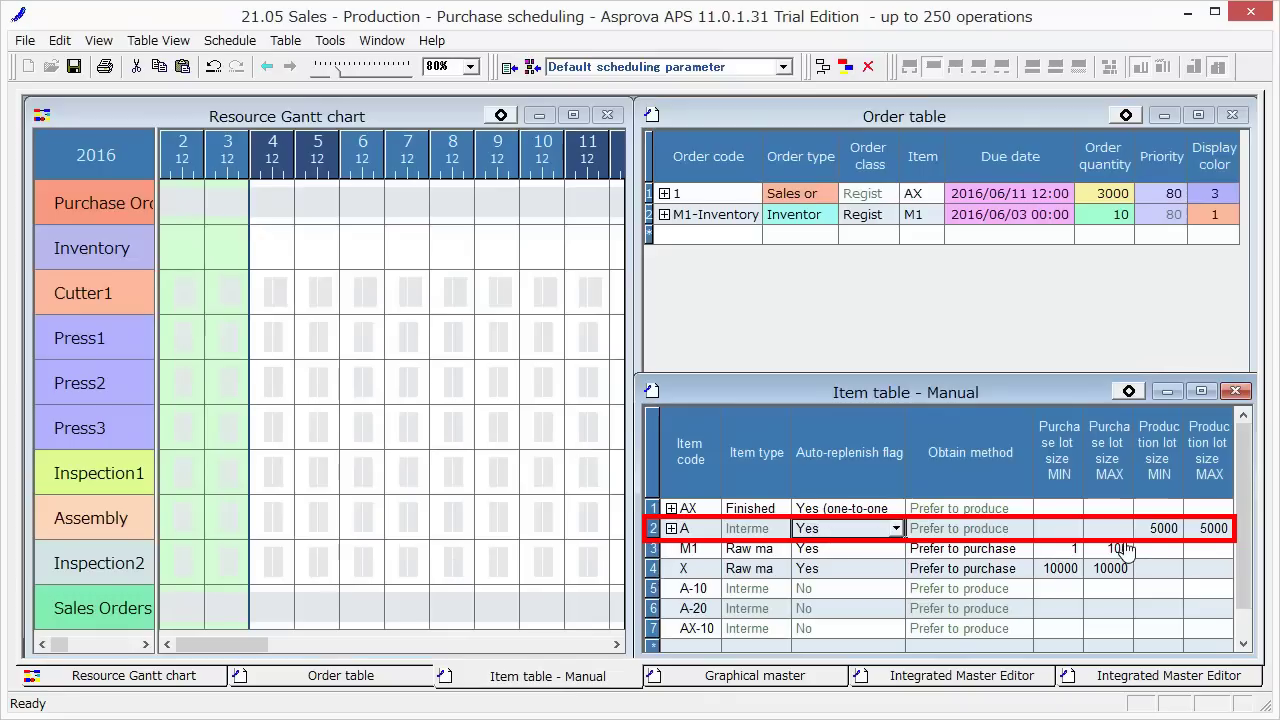
{"action": "left_click", "coordinate": [1152, 530]}
{"action": "left_click", "coordinate": [1197, 532]}
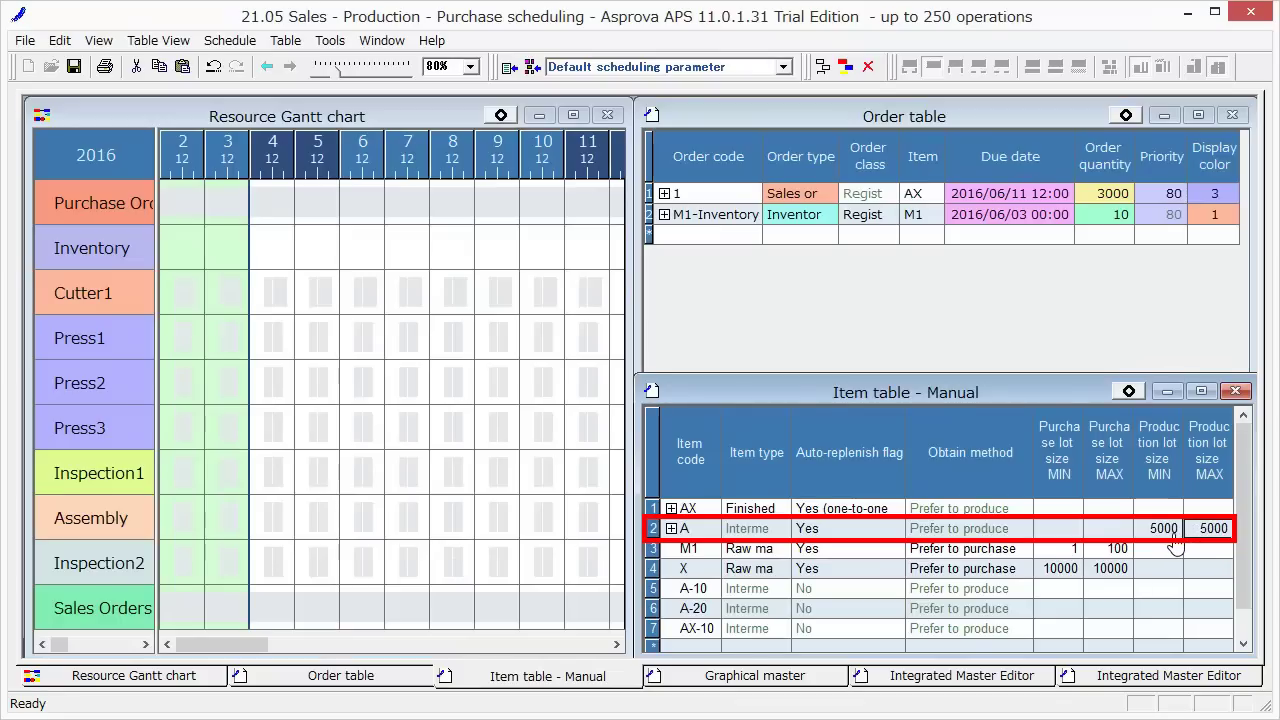
{"action": "left_click", "coordinate": [956, 530]}
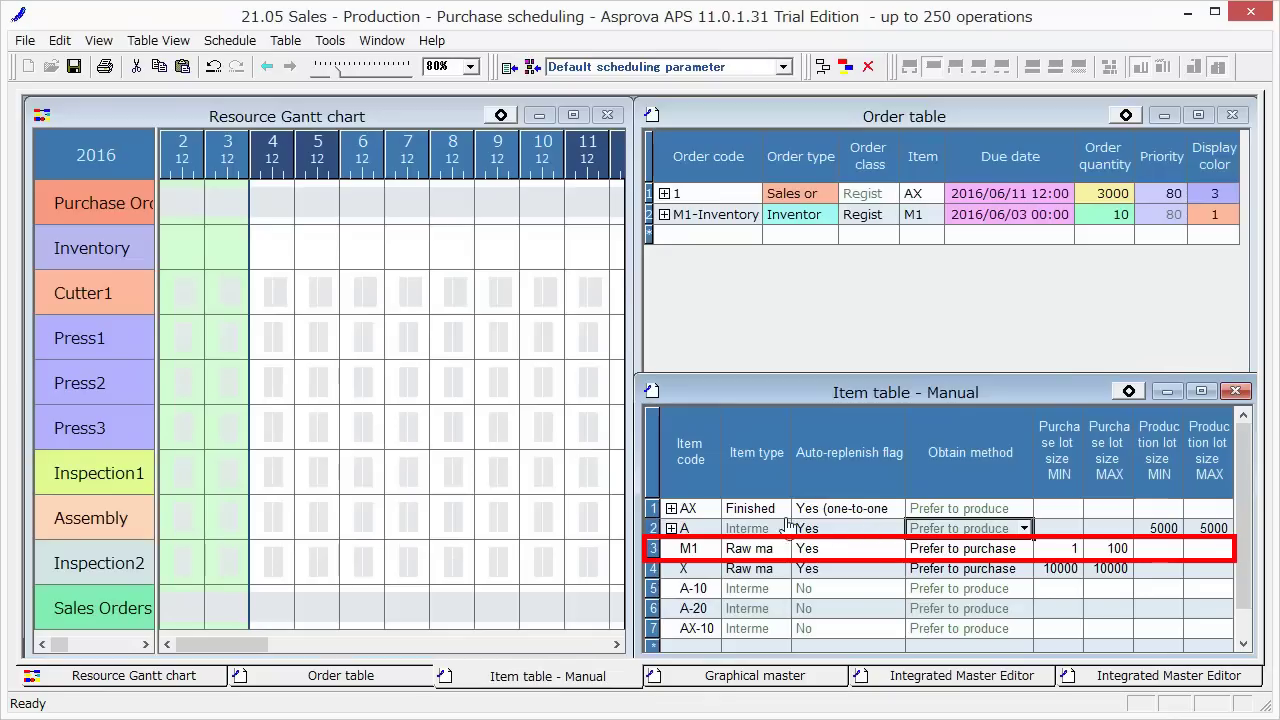
Check M1's purchase lot sizes, auto-replenish flag and 'Prefer to purchase' obtain method
{"action": "left_click", "coordinate": [704, 550]}
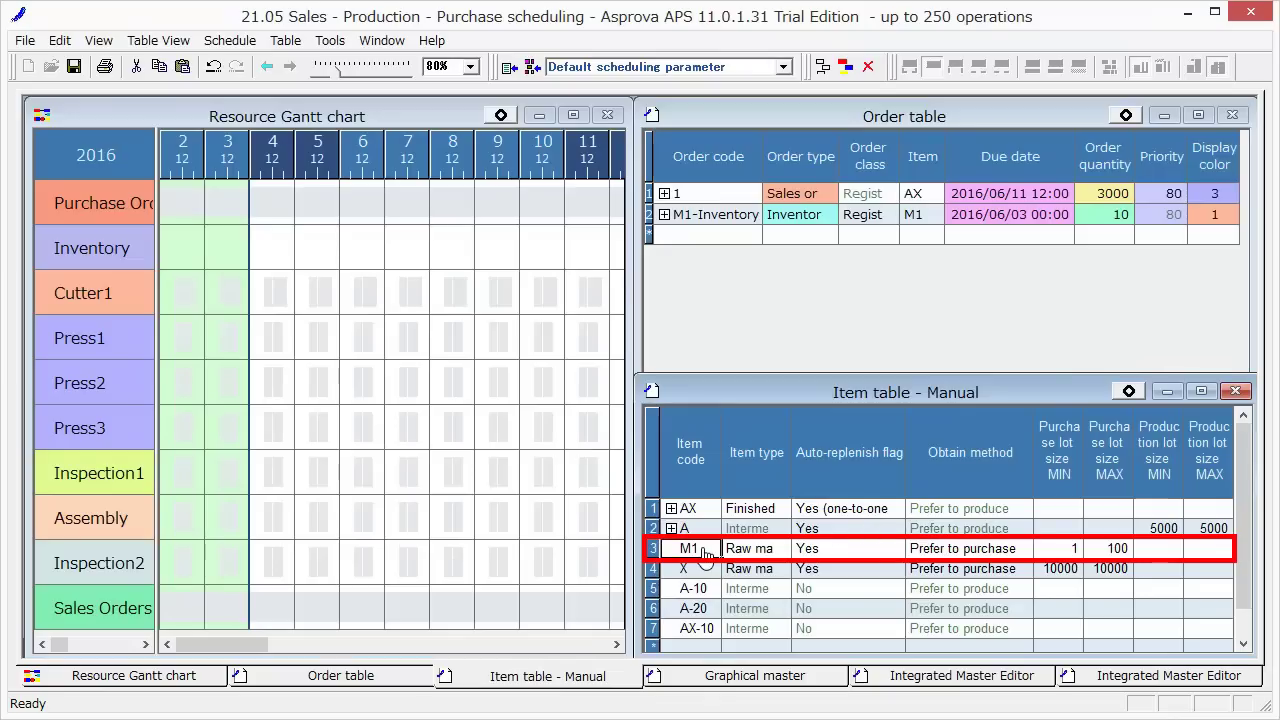
{"action": "left_click", "coordinate": [1058, 552]}
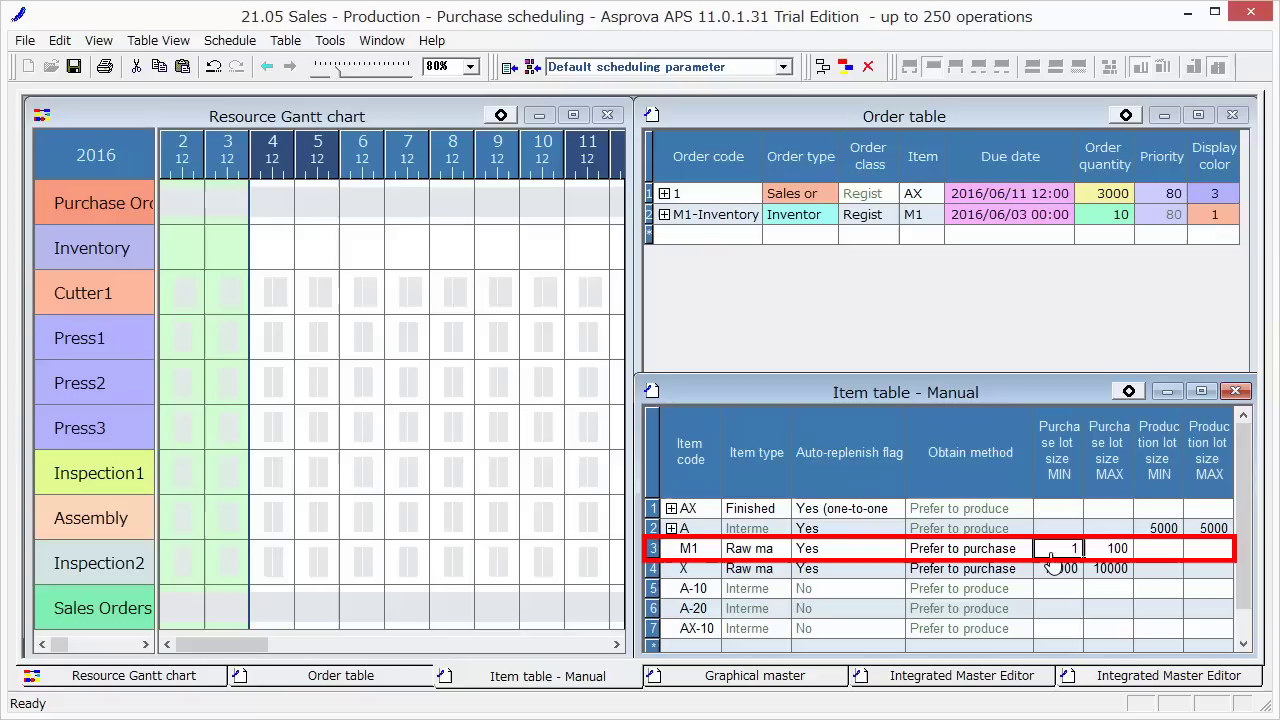
{"action": "left_click", "coordinate": [1112, 556]}
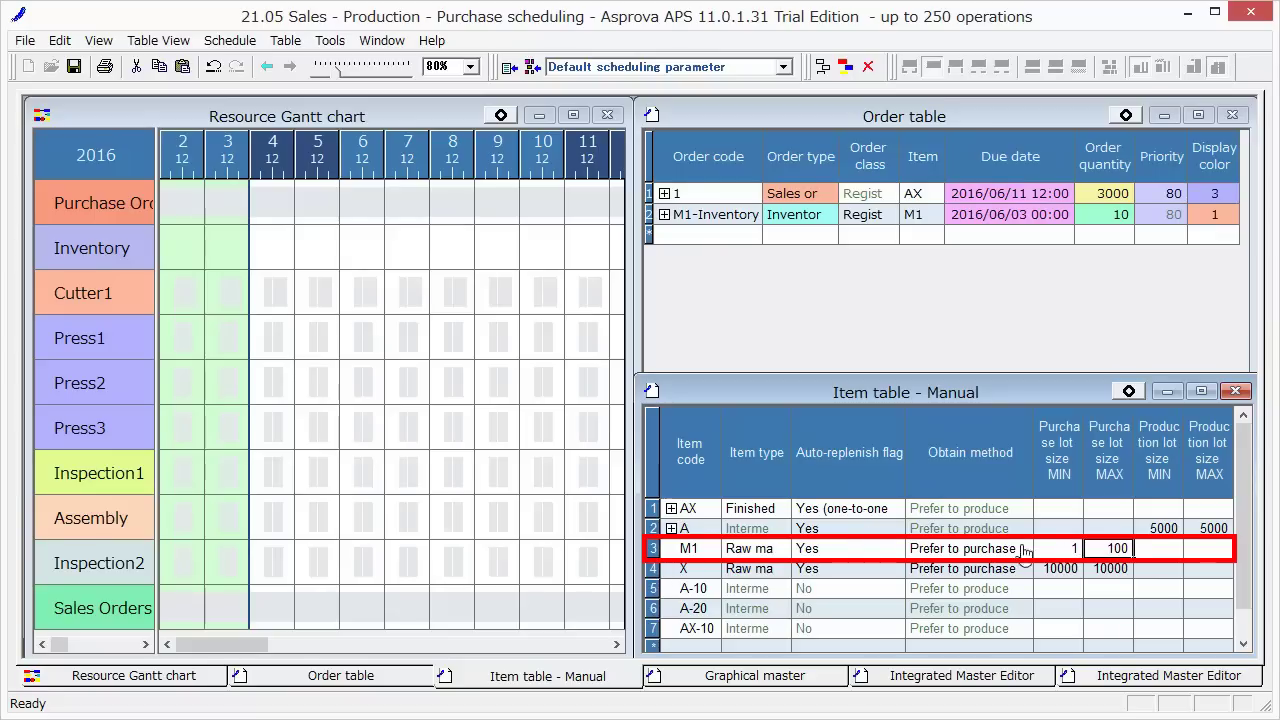
{"action": "left_click", "coordinate": [832, 550]}
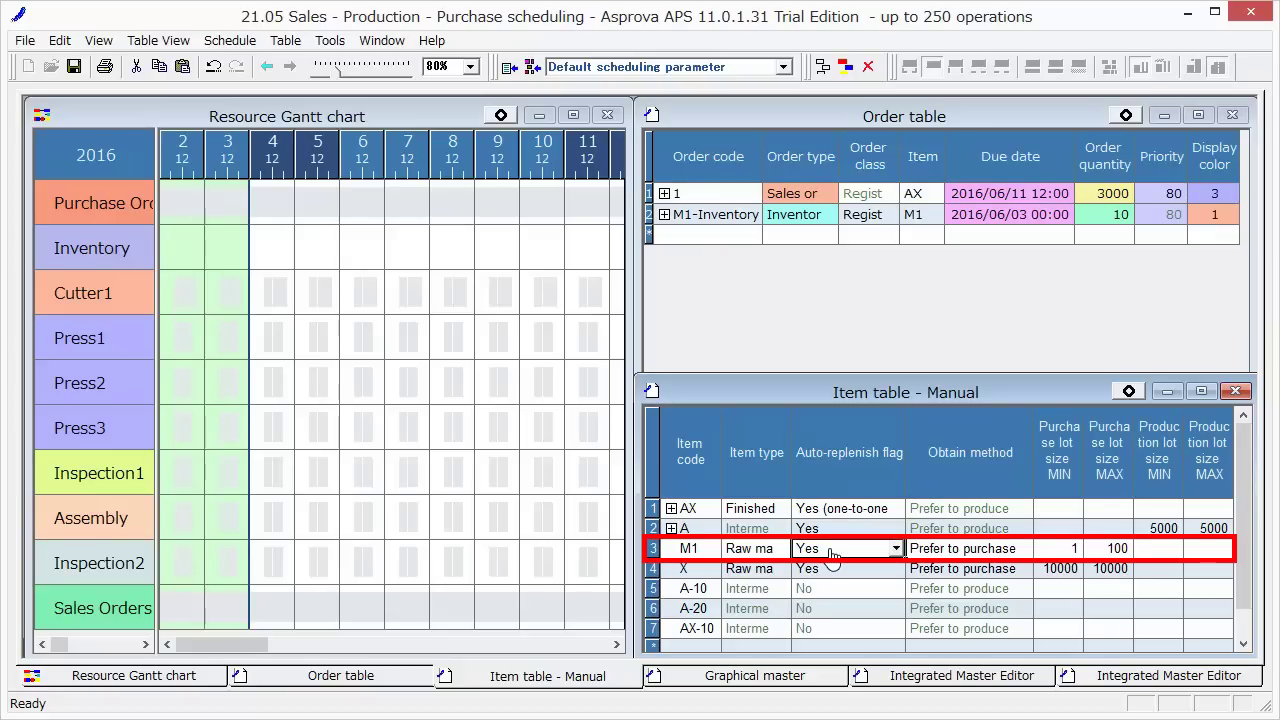
{"action": "left_click", "coordinate": [1015, 552]}
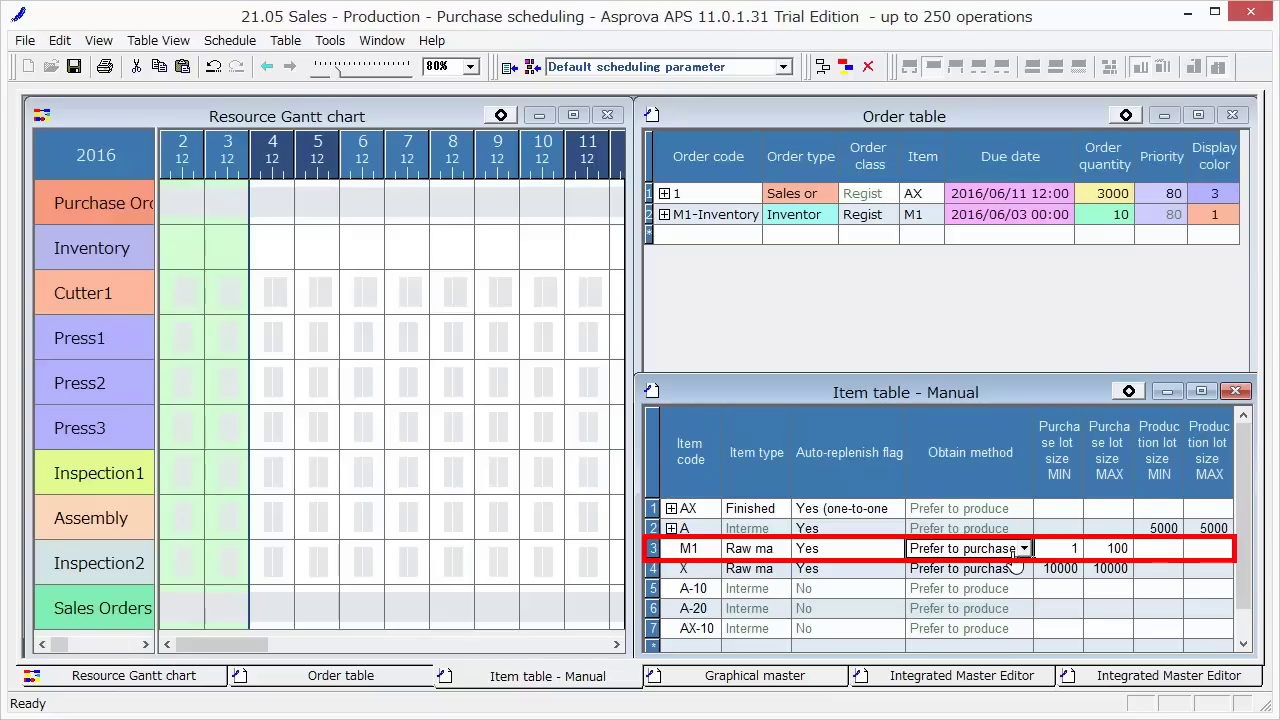
Confirm M1's purchase lots run from 1 to 100, then move to item X's row
{"action": "left_click", "coordinate": [1050, 552]}
{"action": "left_click", "coordinate": [1102, 552]}
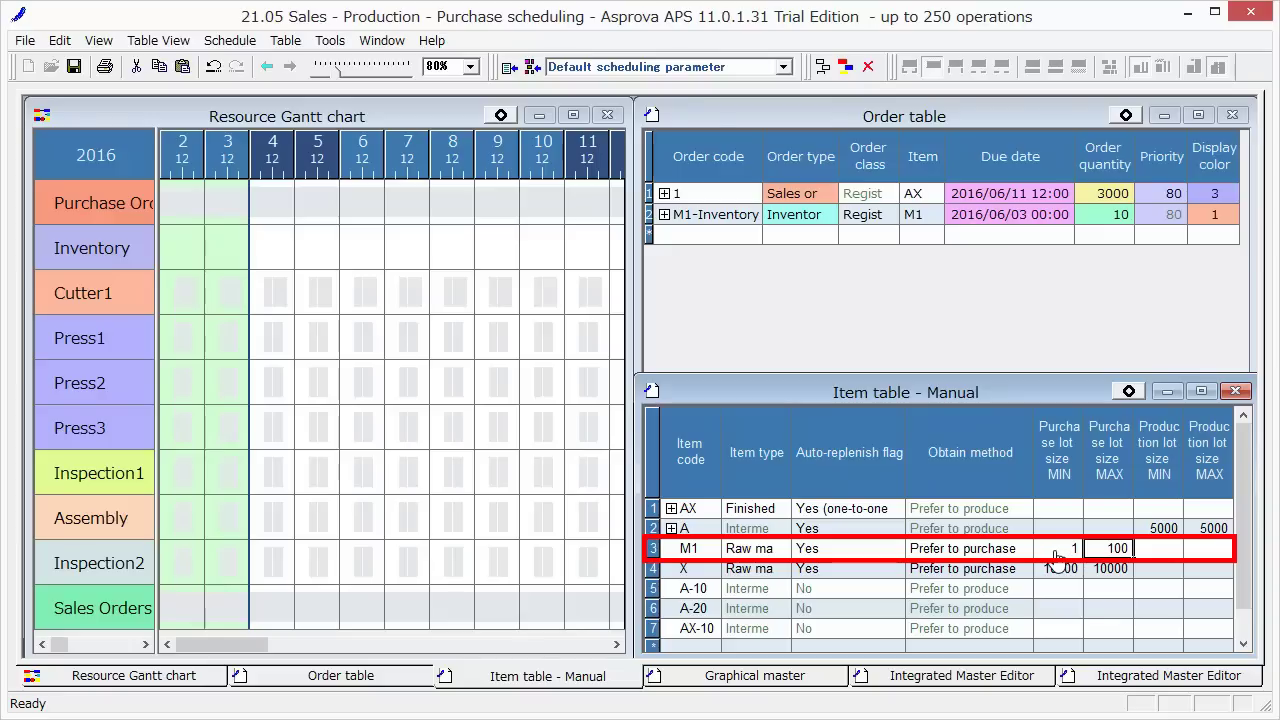
{"action": "left_click", "coordinate": [1055, 553]}
{"action": "left_click", "coordinate": [1092, 553]}
{"action": "left_click", "coordinate": [698, 568]}
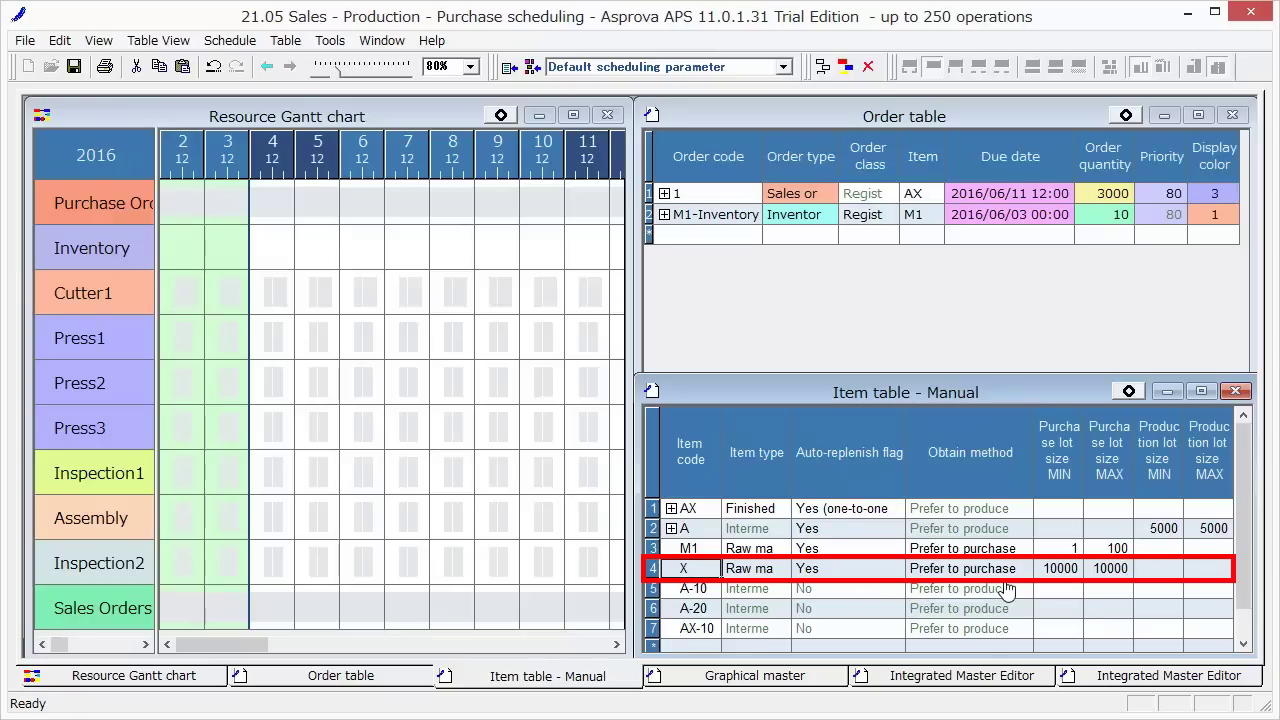
Confirm item X's minimum and maximum purchase lots are both 10000
{"action": "left_click", "coordinate": [1050, 575]}
{"action": "left_click", "coordinate": [1092, 574]}
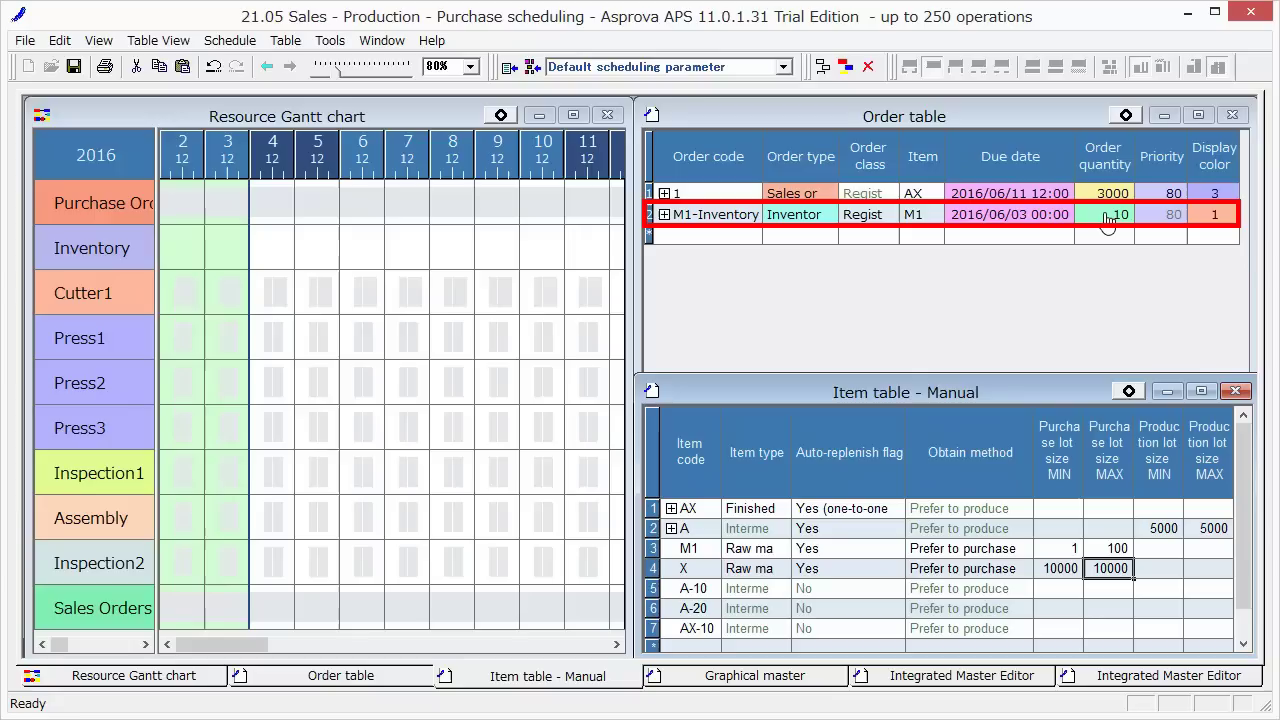
Reschedule, then check that M0017 produces 5000 of item A, matching A's lot size
{"action": "left_click", "coordinate": [845, 68]}
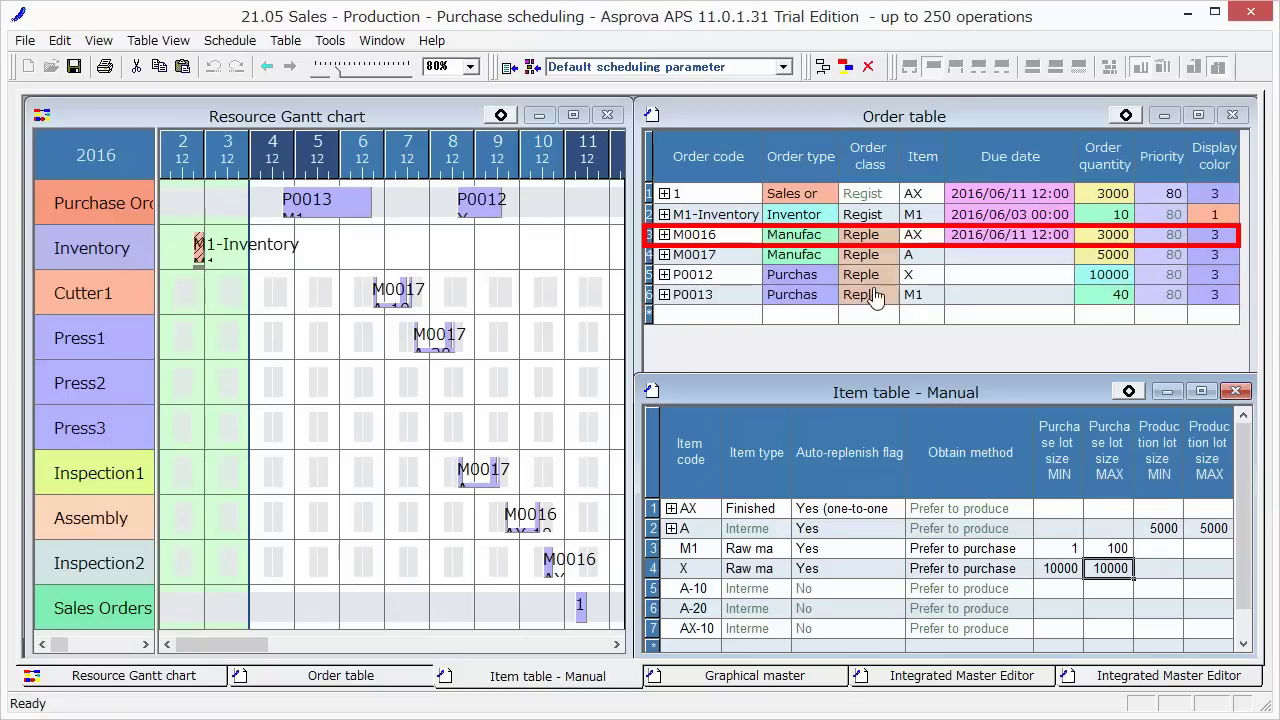
{"action": "left_click", "coordinate": [1088, 236]}
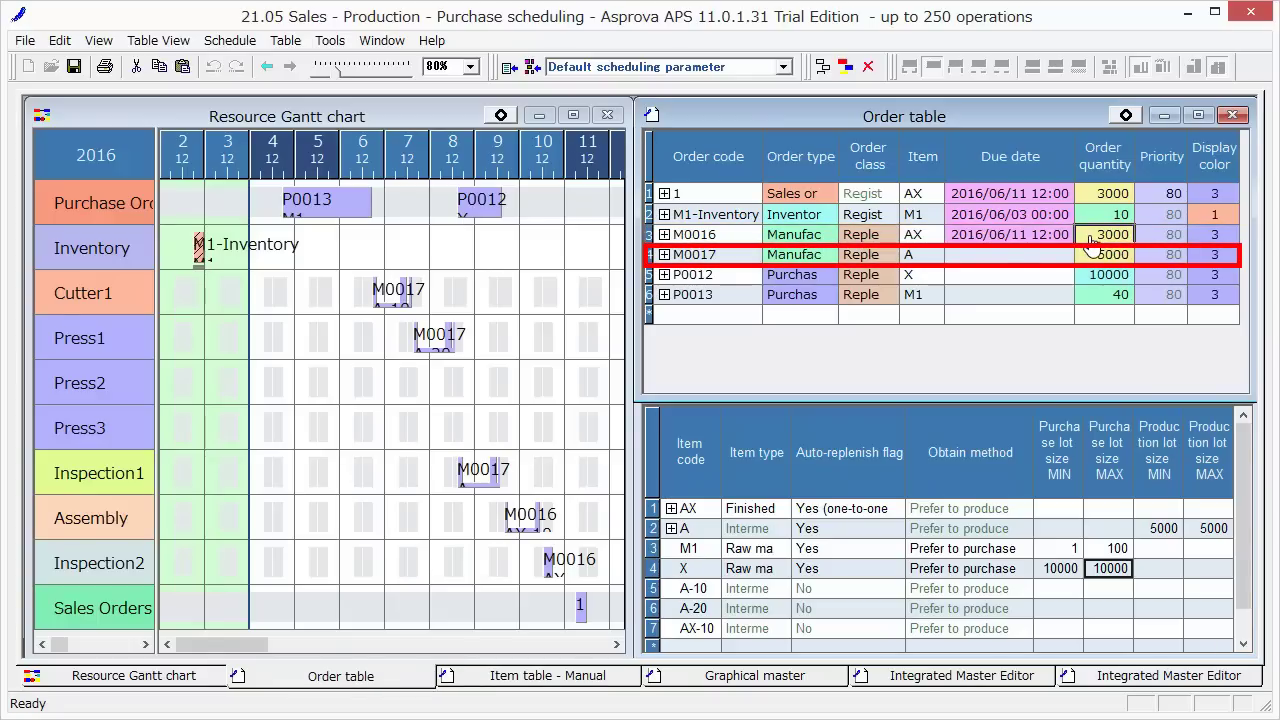
{"action": "left_click", "coordinate": [915, 256]}
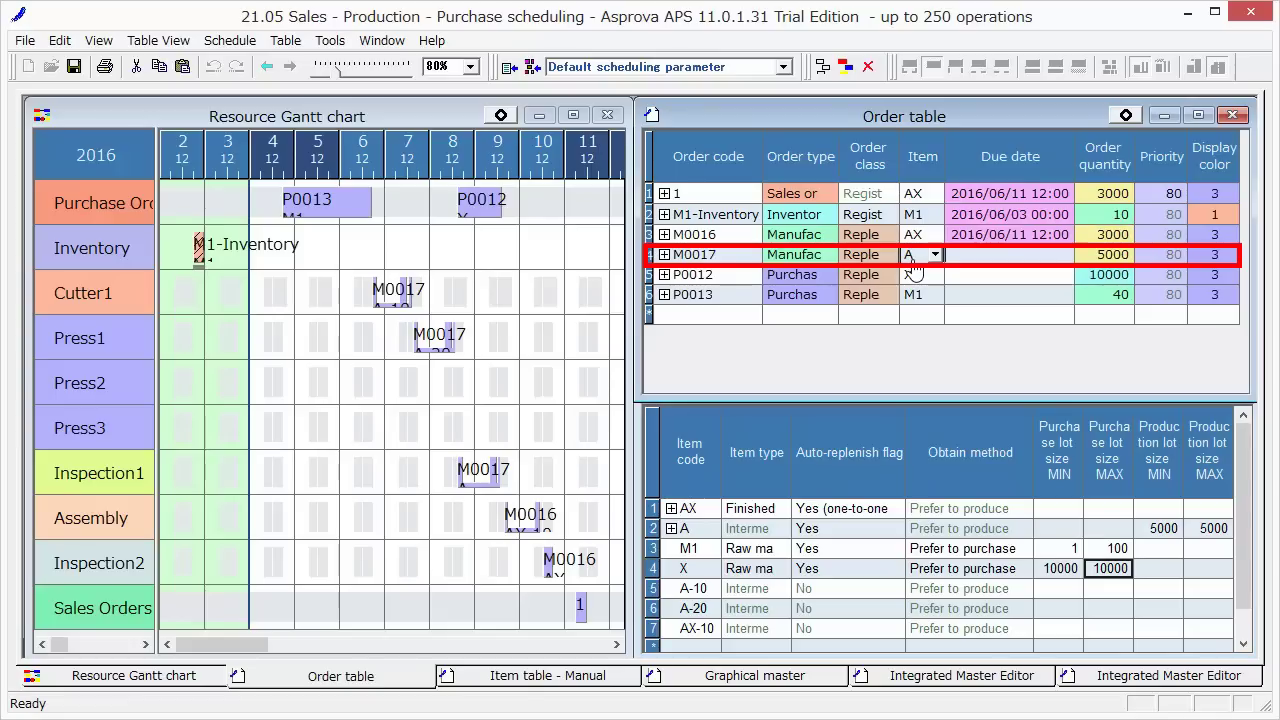
{"action": "left_click", "coordinate": [1092, 258]}
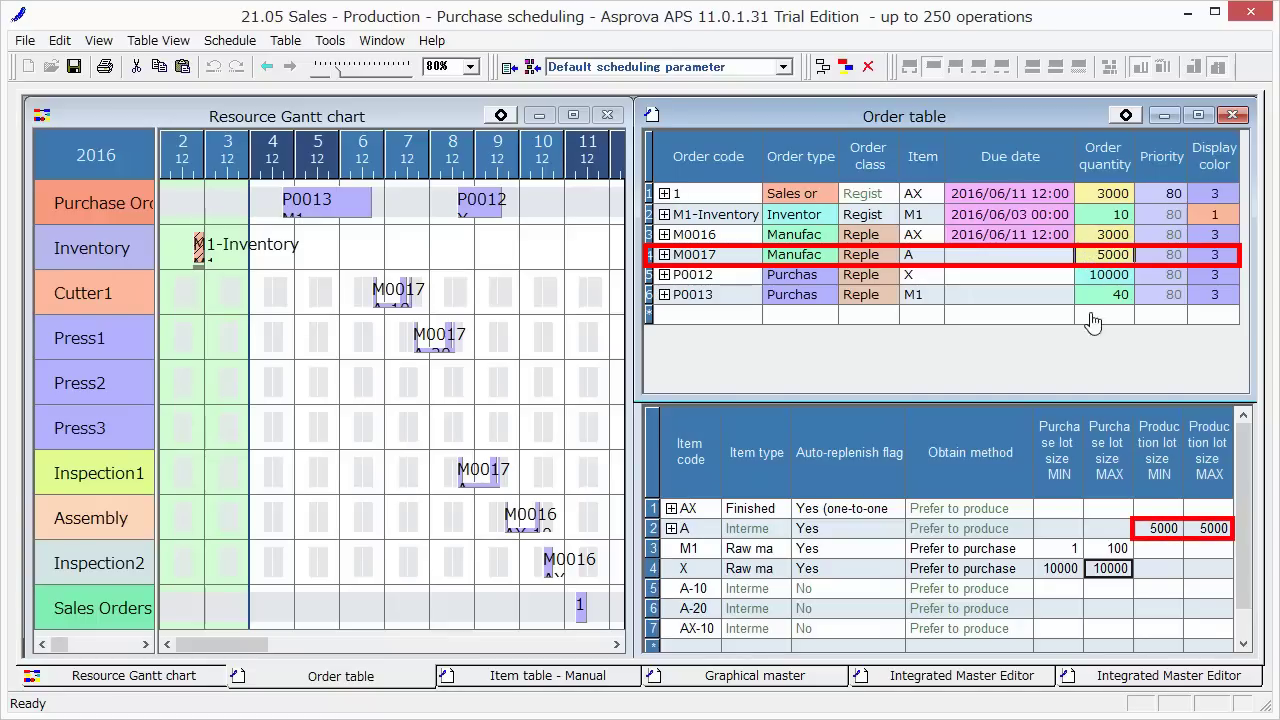
{"action": "left_click", "coordinate": [1145, 547]}
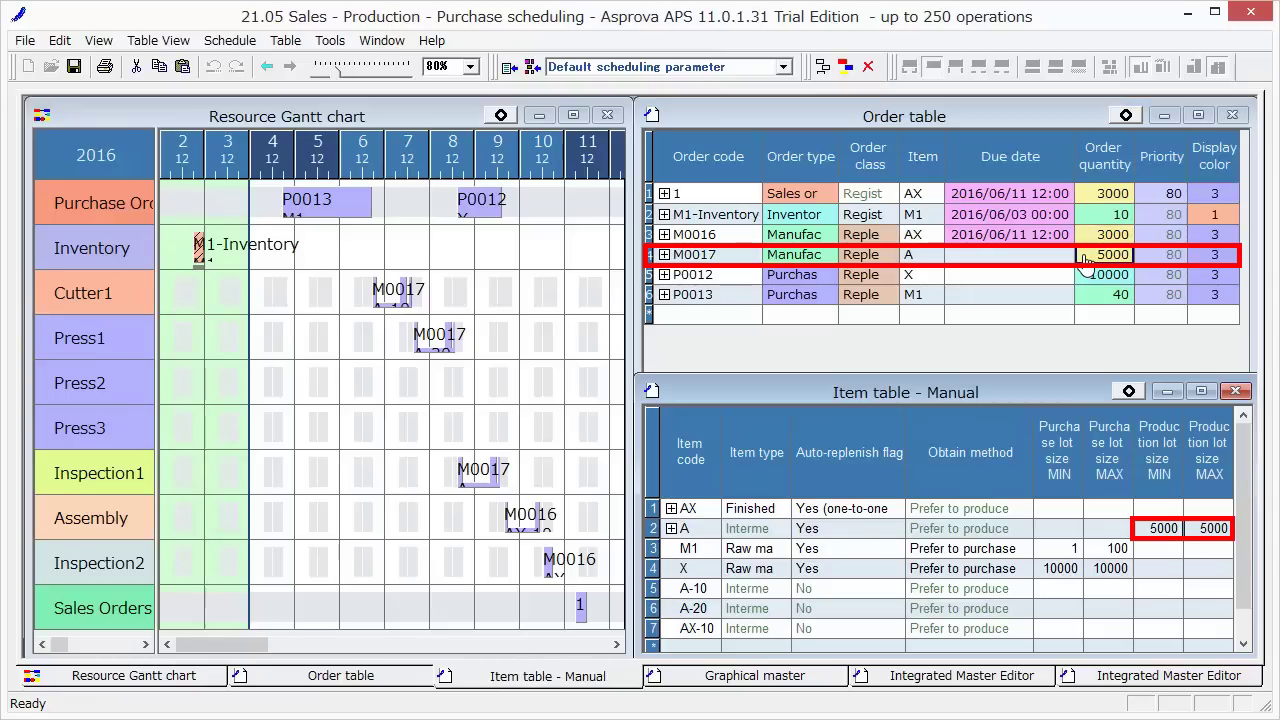
Review purchase orders P0012 for 10000 of X and P0013 for 40 of M1
{"action": "left_click", "coordinate": [910, 288]}
{"action": "left_click", "coordinate": [910, 284]}
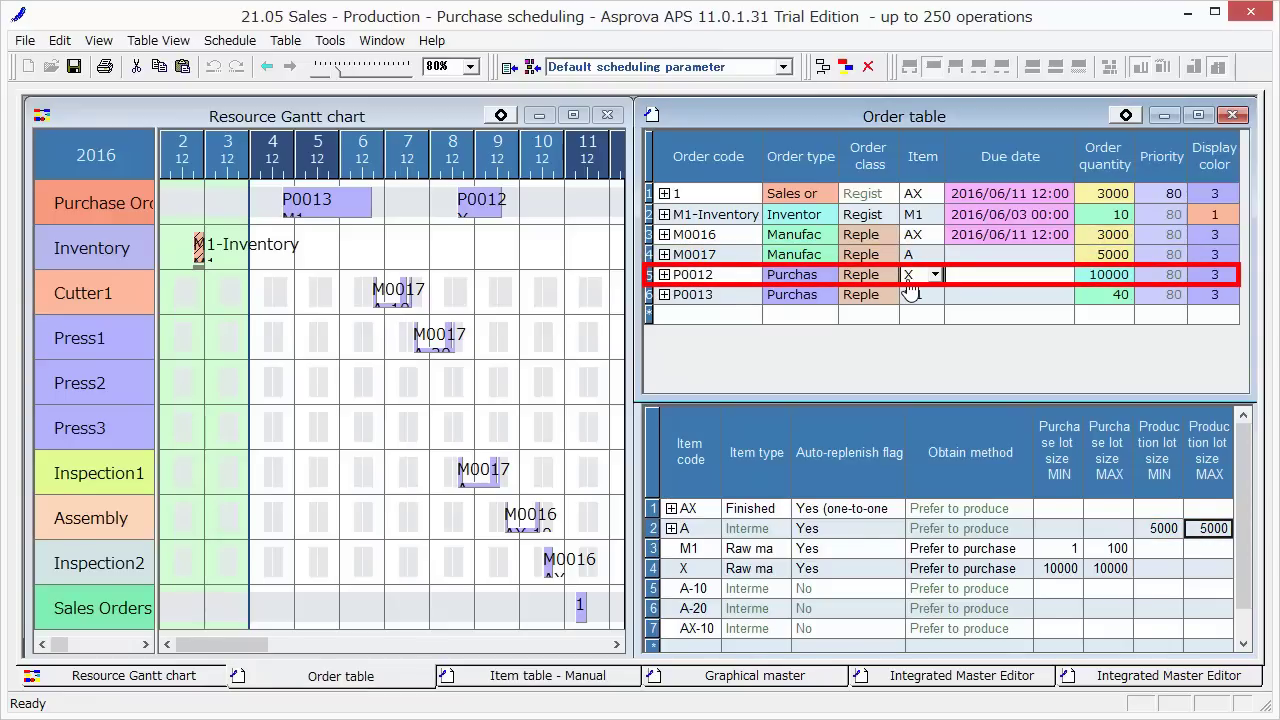
{"action": "left_click", "coordinate": [790, 282]}
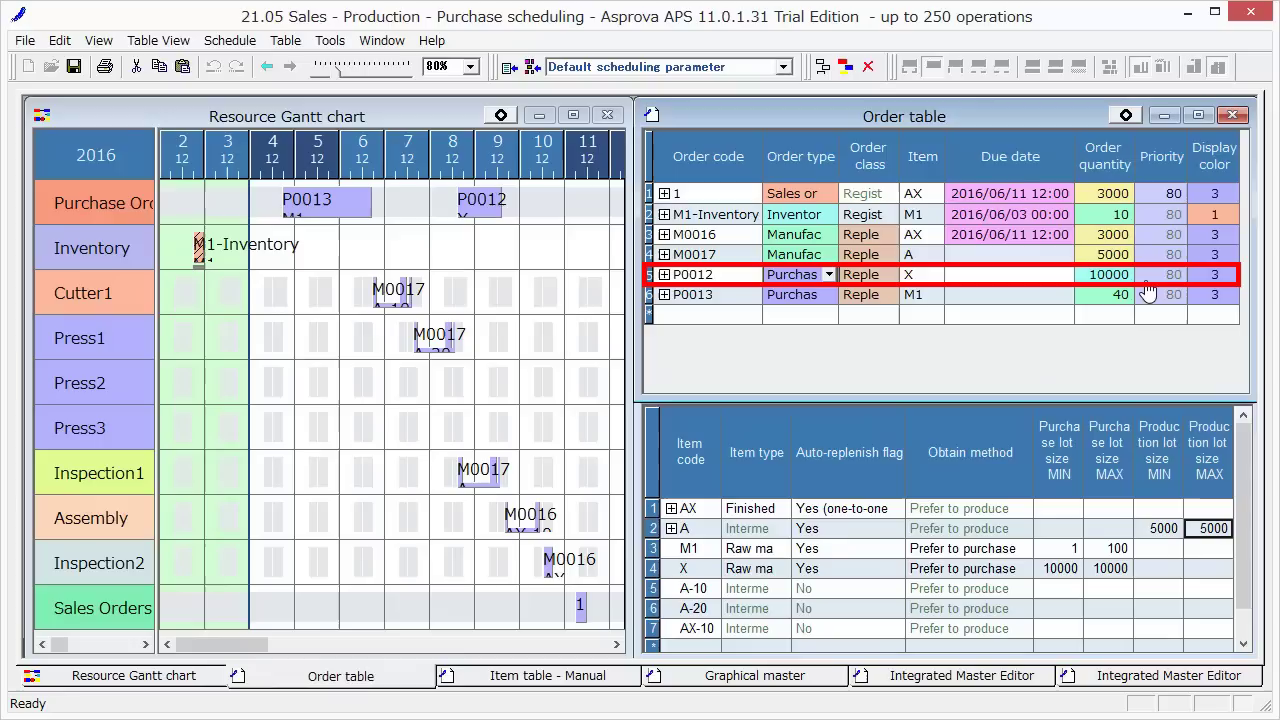
{"action": "left_click", "coordinate": [1097, 282]}
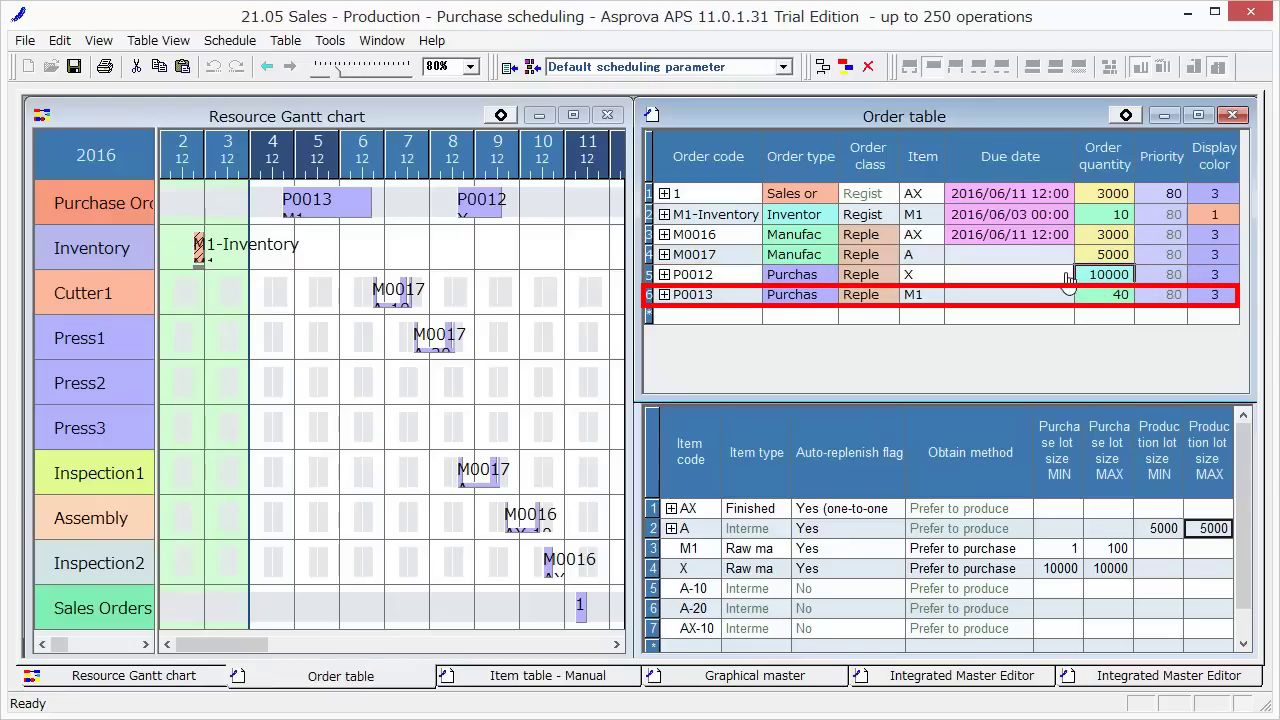
{"action": "left_click", "coordinate": [779, 300]}
{"action": "left_click", "coordinate": [925, 300]}
{"action": "left_click", "coordinate": [1095, 300]}
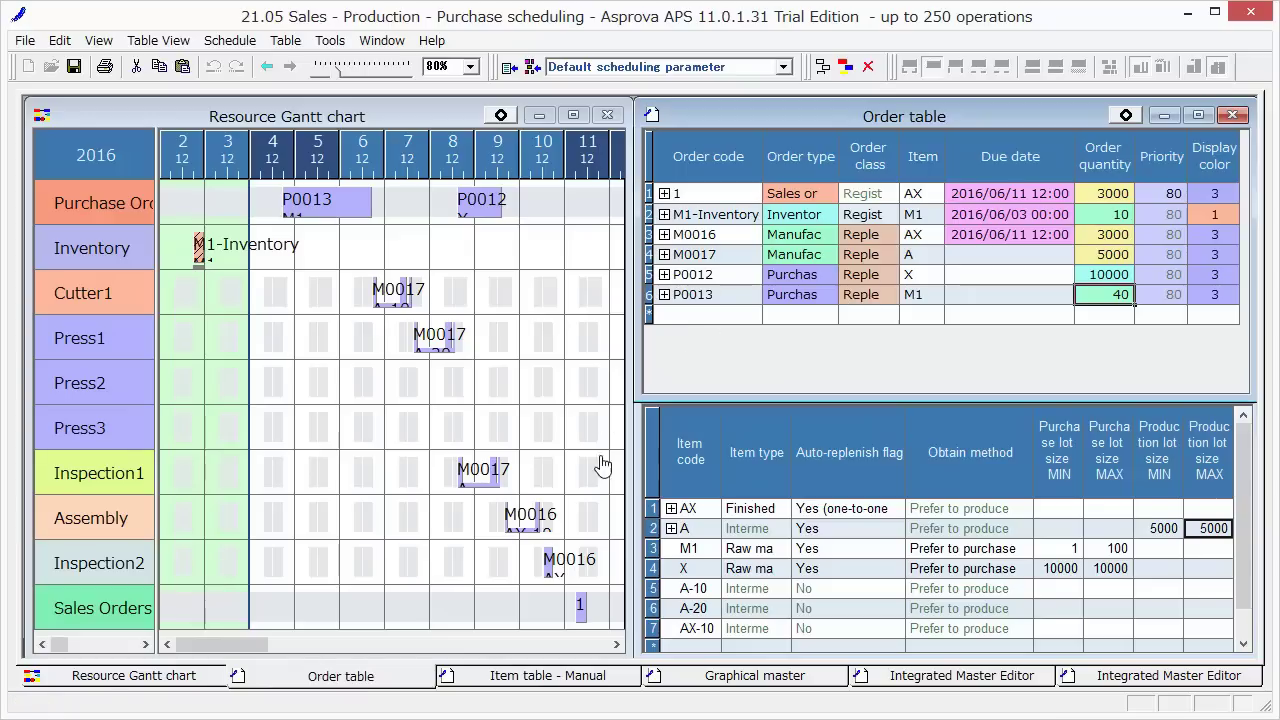
Select the sales order, M0016 on Inspection2, M0017 on Inspection1 and M0017 on Cutter1 to show their pegging links
{"action": "left_click", "coordinate": [580, 607]}
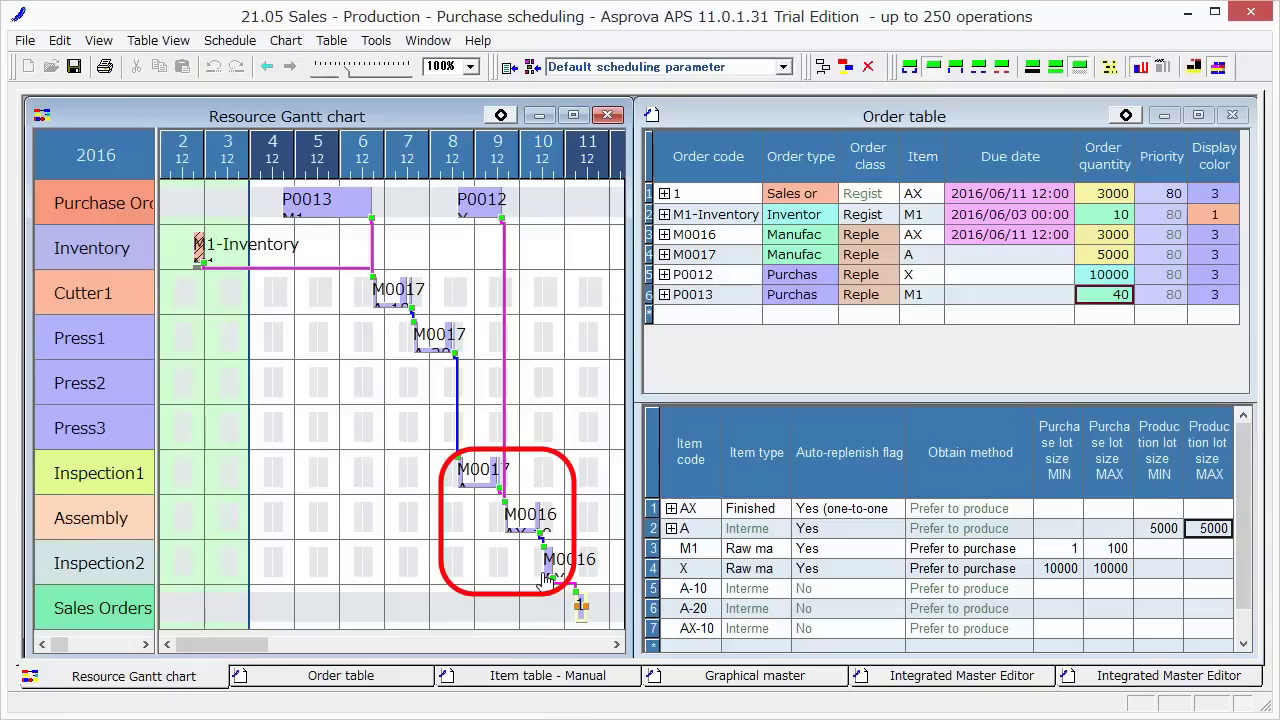
{"action": "left_click", "coordinate": [548, 566]}
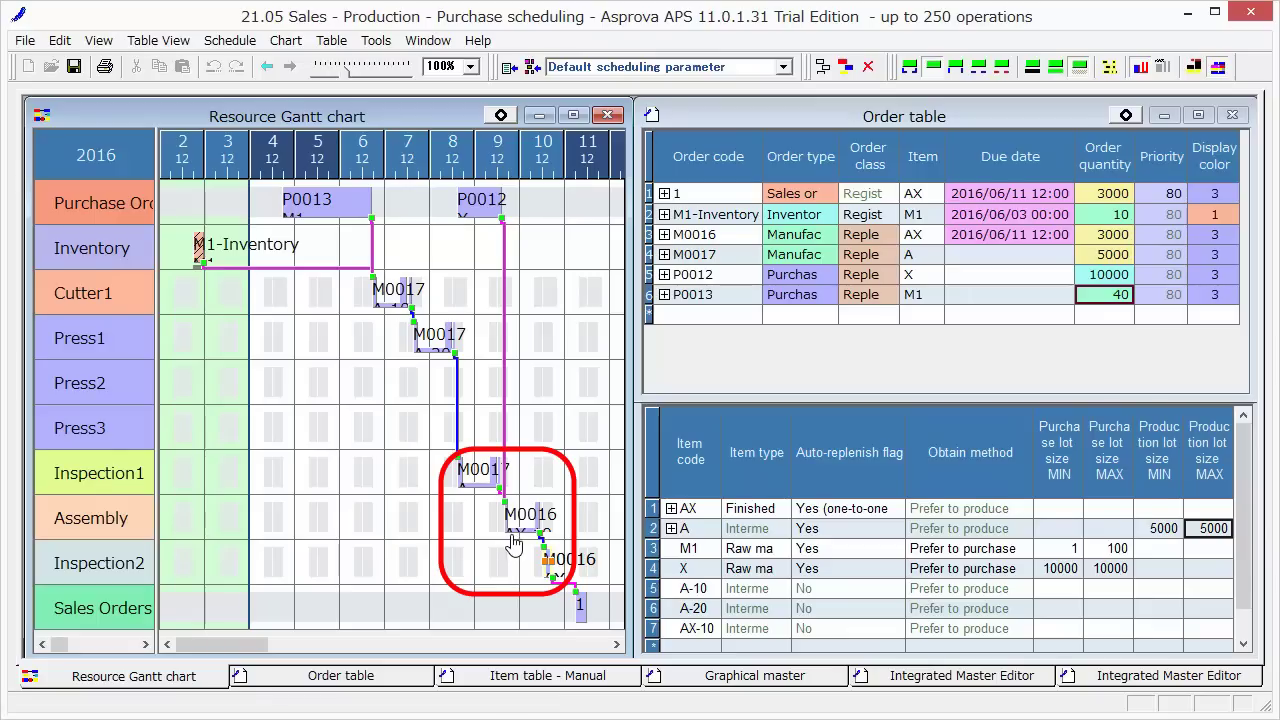
{"action": "left_click", "coordinate": [497, 488]}
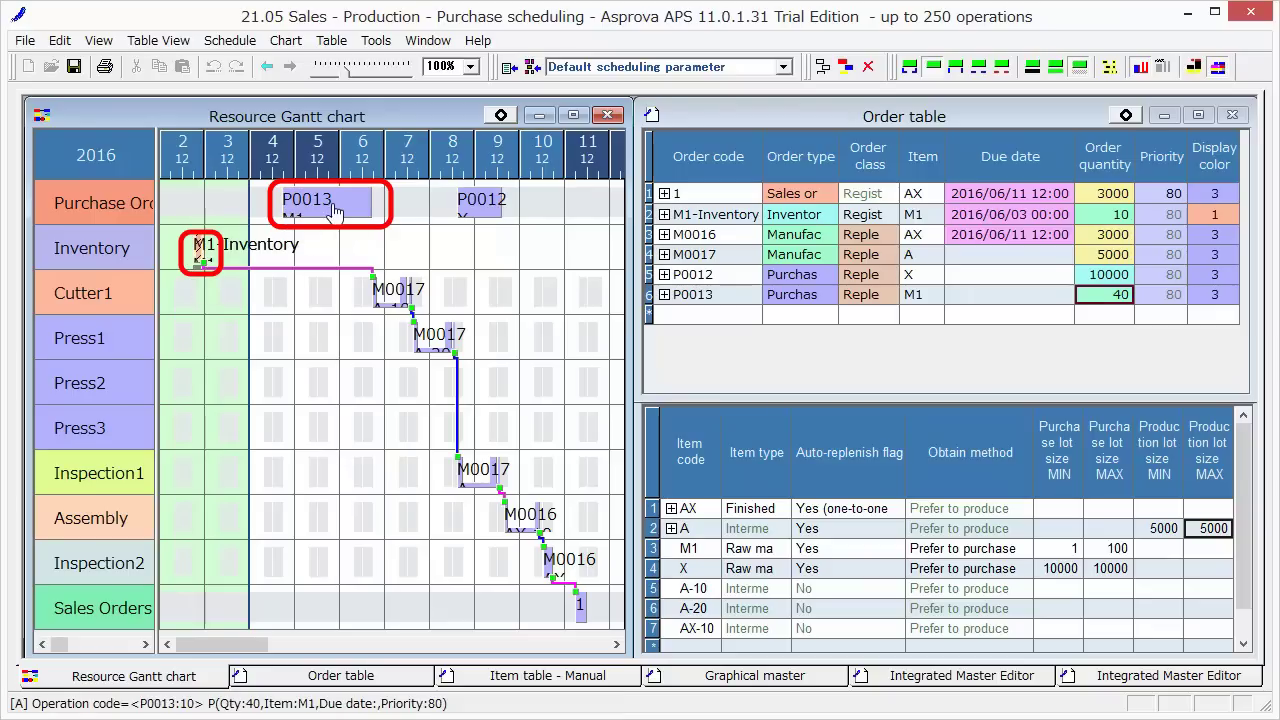
{"action": "left_click", "coordinate": [401, 311]}
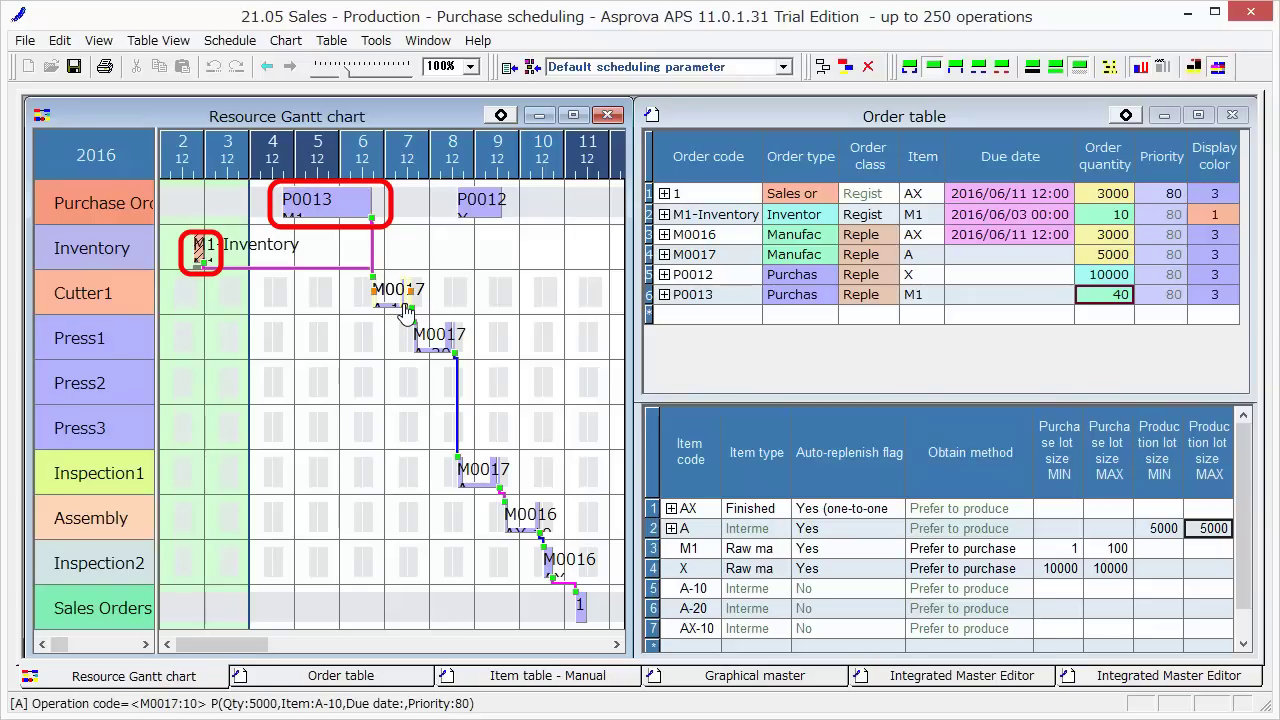